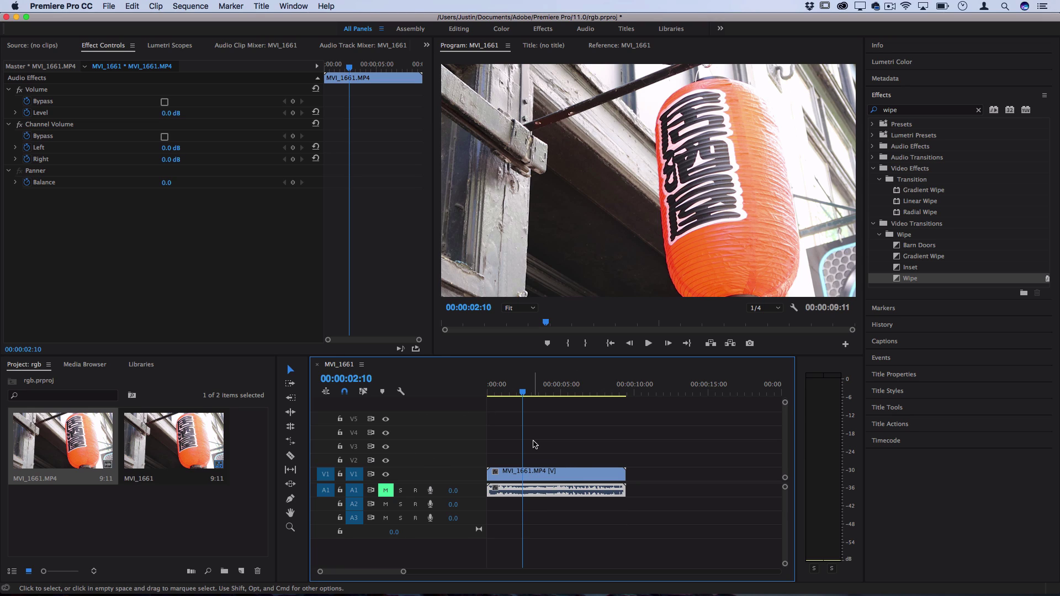
# Duplicate the MVI_1661.MP4 lantern clip upward so four copies stack on V1 through V4.
pyautogui.press('alt')
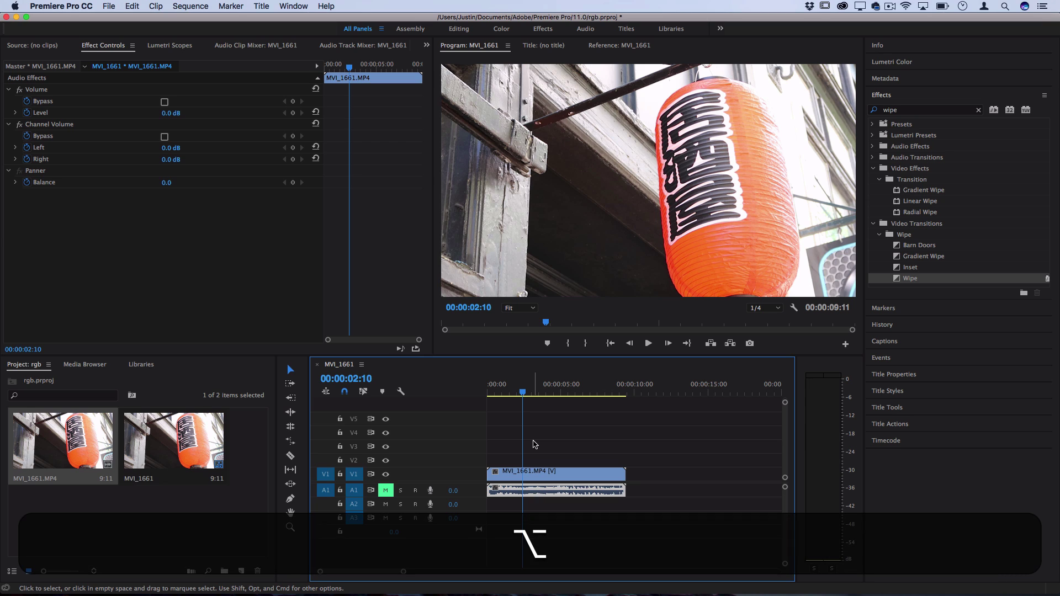
pyautogui.moveTo(529, 474); pyautogui.dragTo(544, 435)
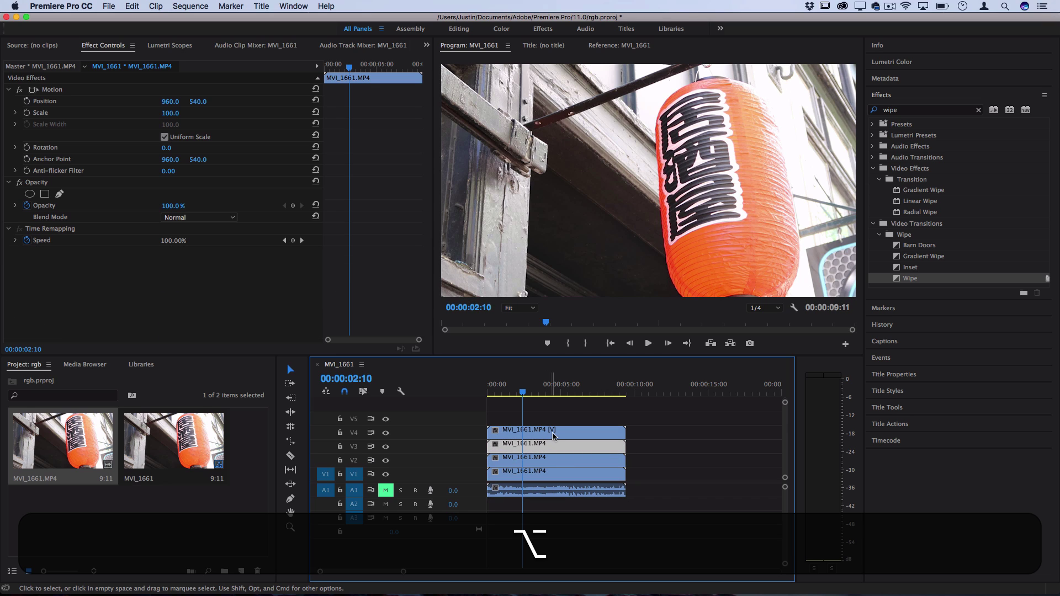
pyautogui.rightClick(542, 434)
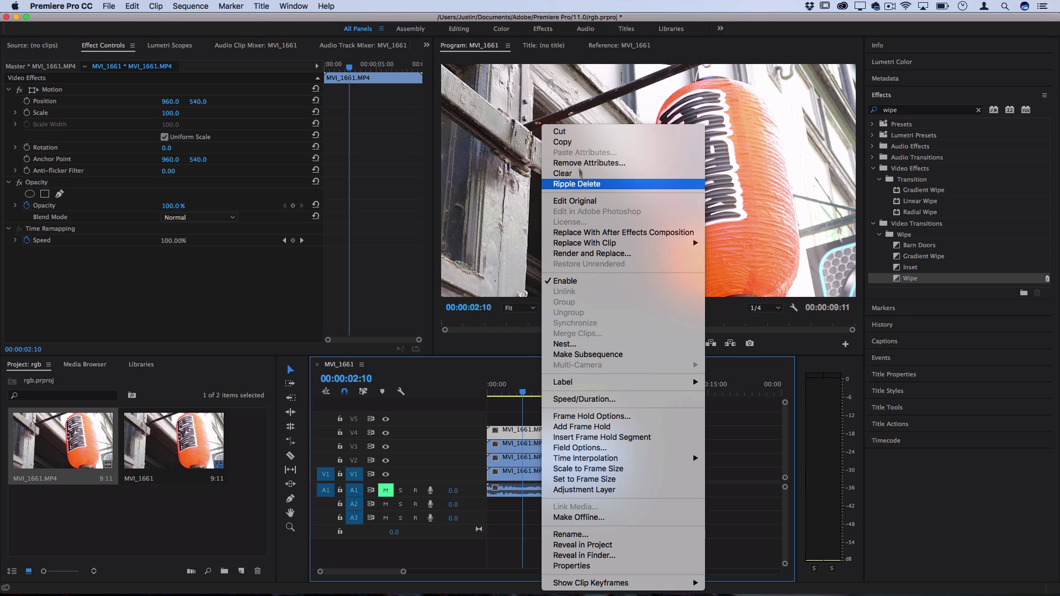
pyautogui.click(510, 417)
pyautogui.click(354, 434)
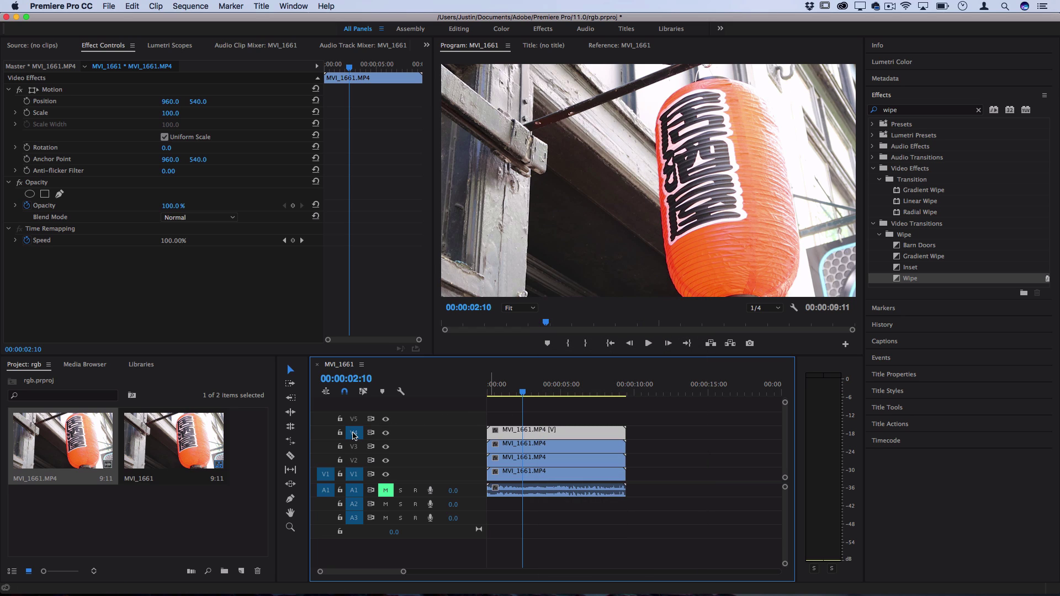
pyautogui.click(354, 434)
# Find Arithmetic with an 'arit' effects search and drop it on the V4, V3 and V2 clips.
pyautogui.click(978, 110)
pyautogui.write('ari')
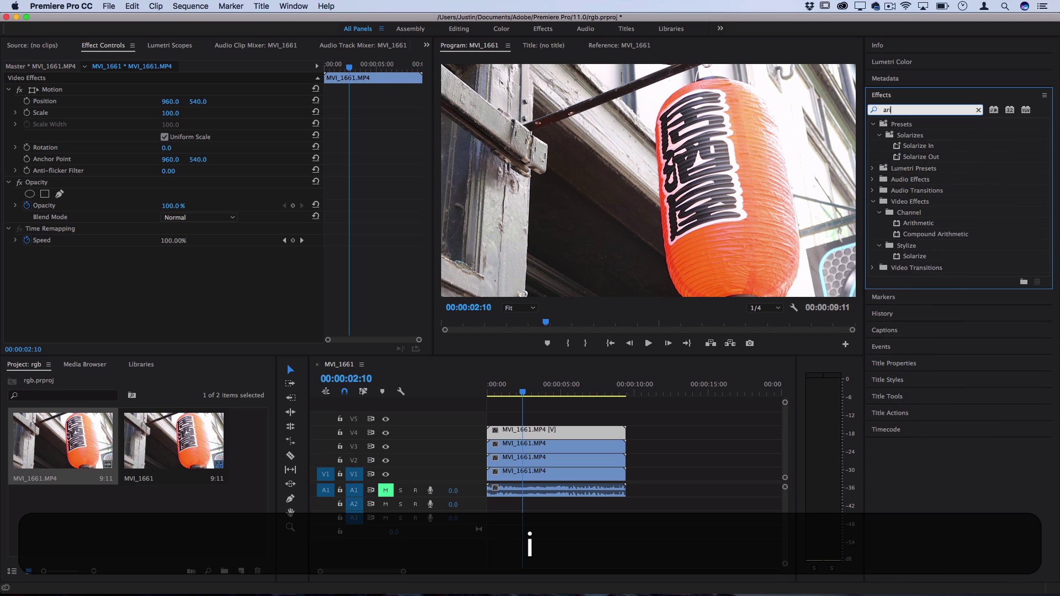
pyautogui.write('t')
pyautogui.press('BackSpace')
pyautogui.write('tm')
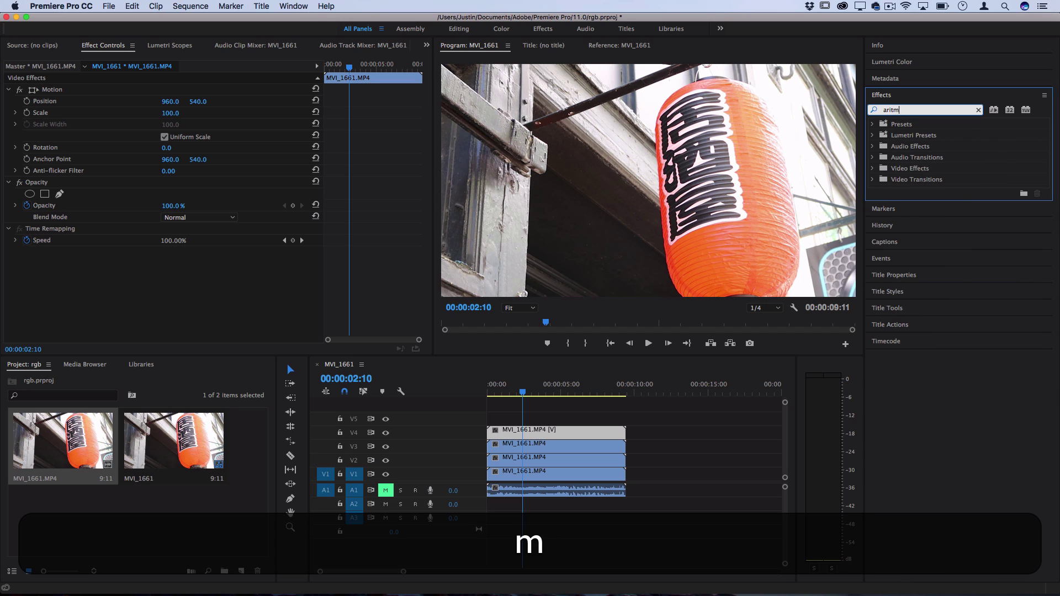
pyautogui.press('BackSpace')
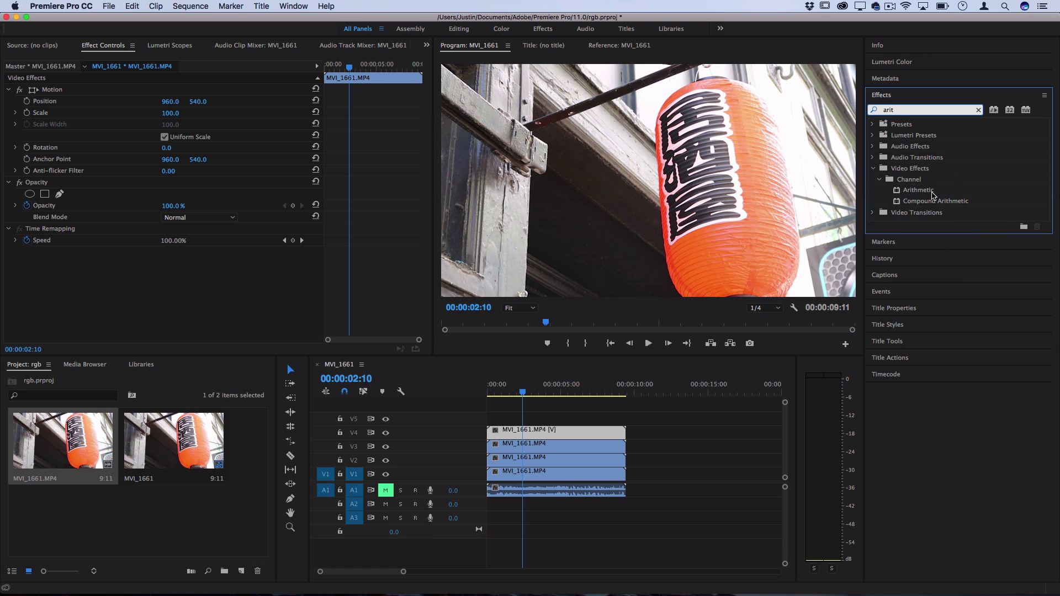
pyautogui.moveTo(933, 194); pyautogui.dragTo(534, 433)
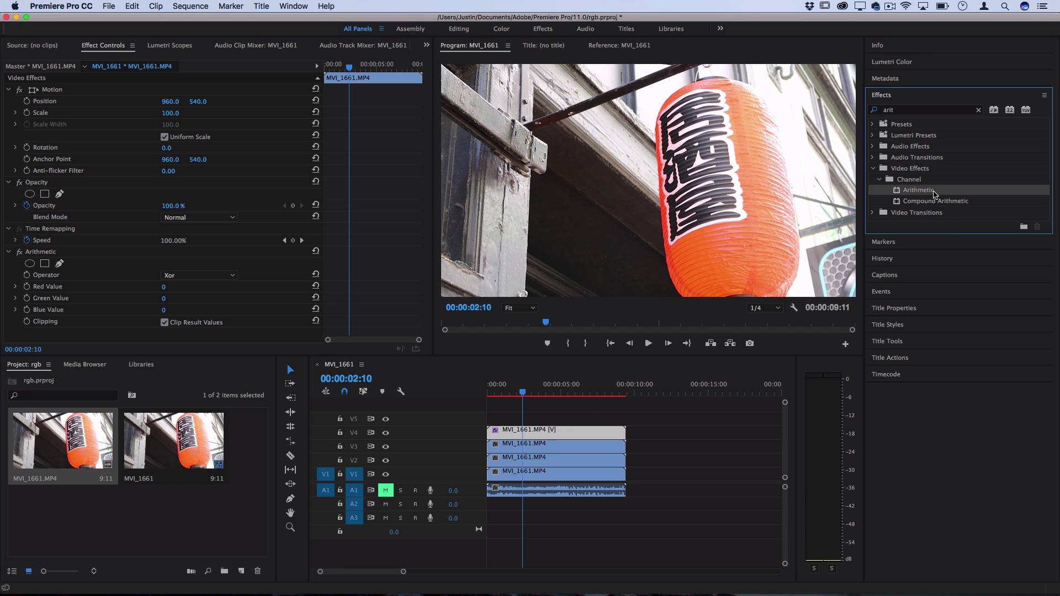
pyautogui.moveTo(935, 194); pyautogui.dragTo(533, 449)
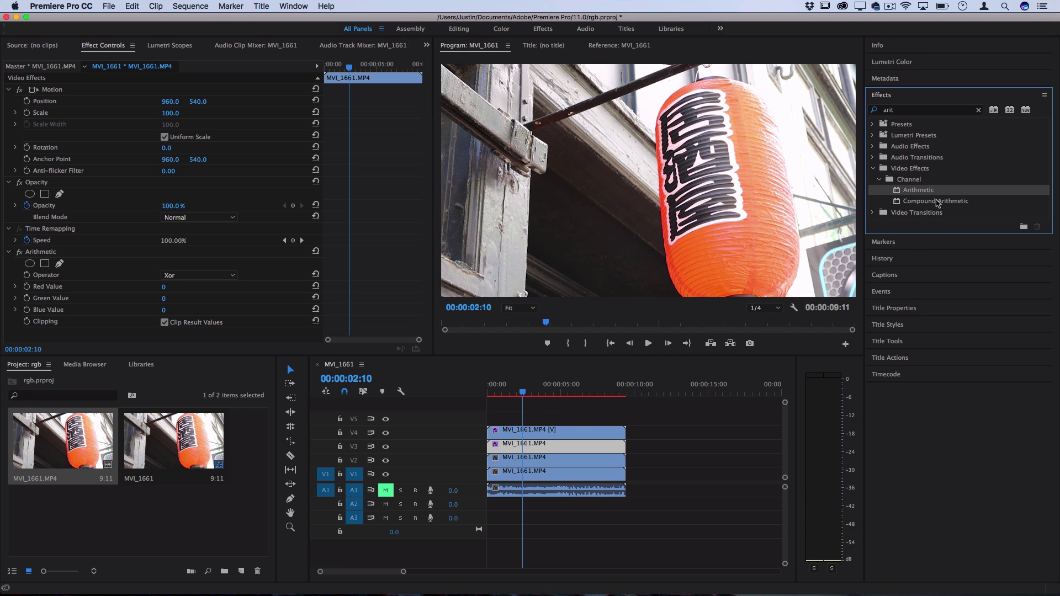
pyautogui.moveTo(935, 194); pyautogui.dragTo(550, 462)
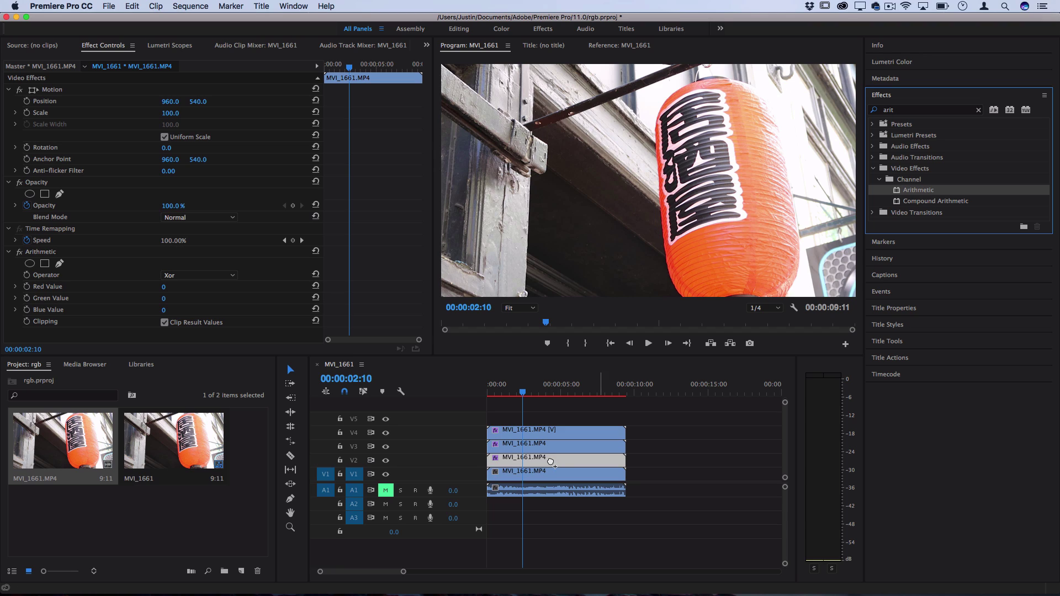
# Set the V4 clip's Arithmetic Operator to Max with Red Value 255.
pyautogui.click(536, 433)
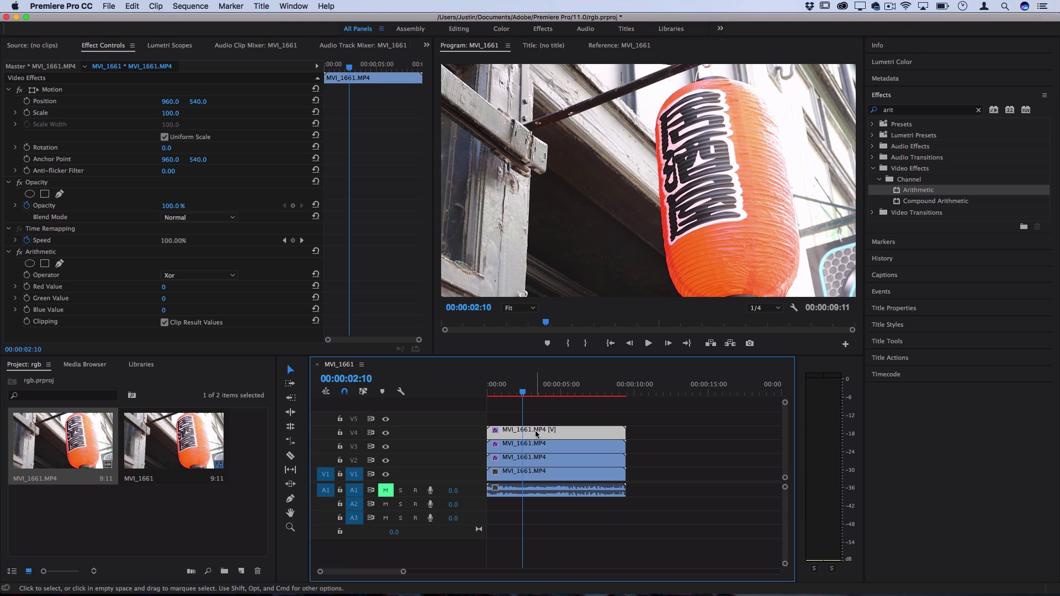
pyautogui.click(180, 275)
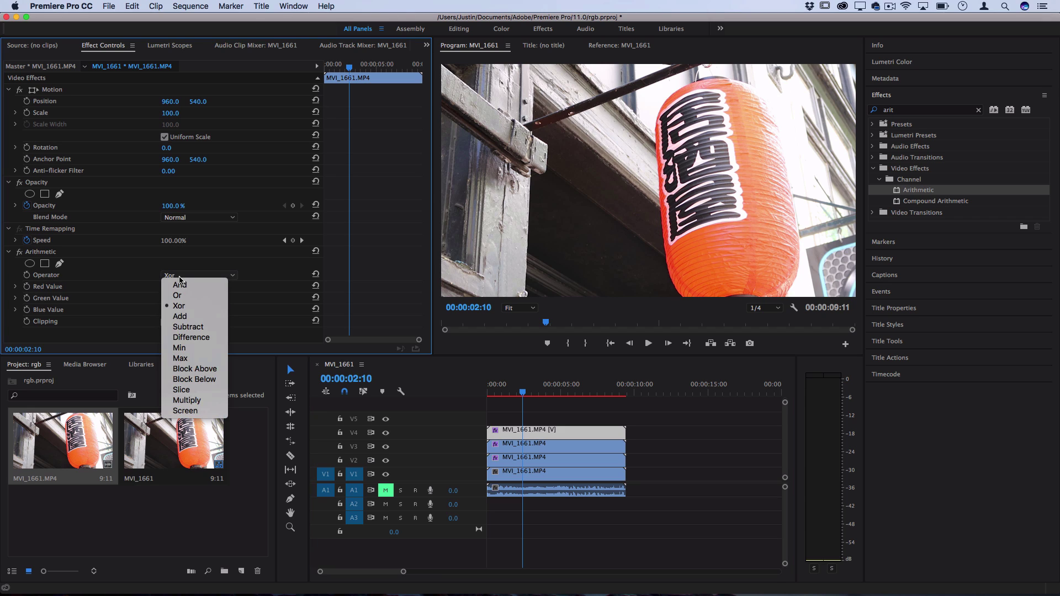
pyautogui.click(202, 360)
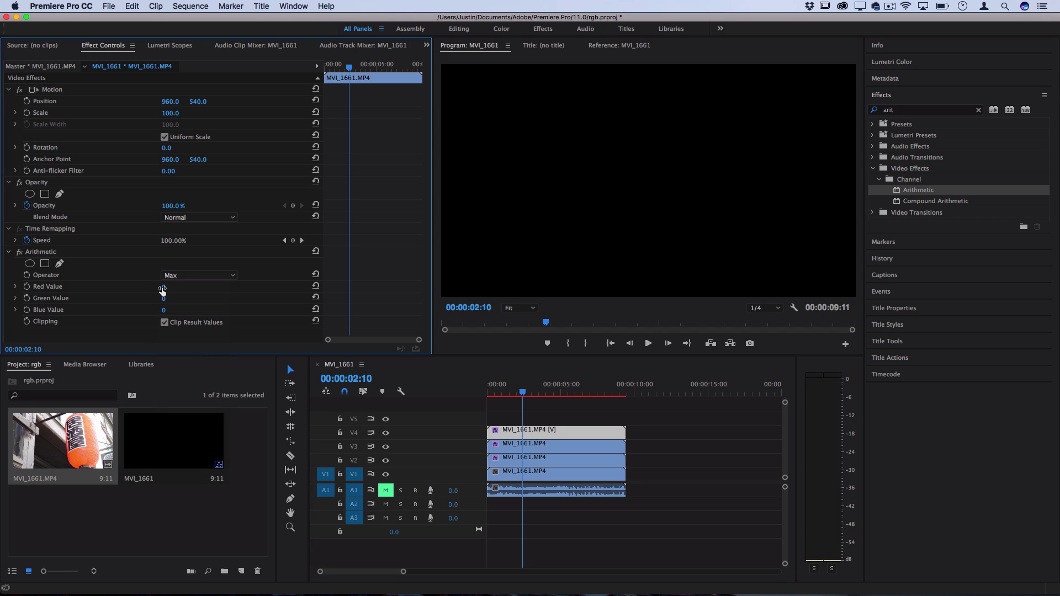
pyautogui.moveTo(165, 287); pyautogui.dragTo(176, 287)
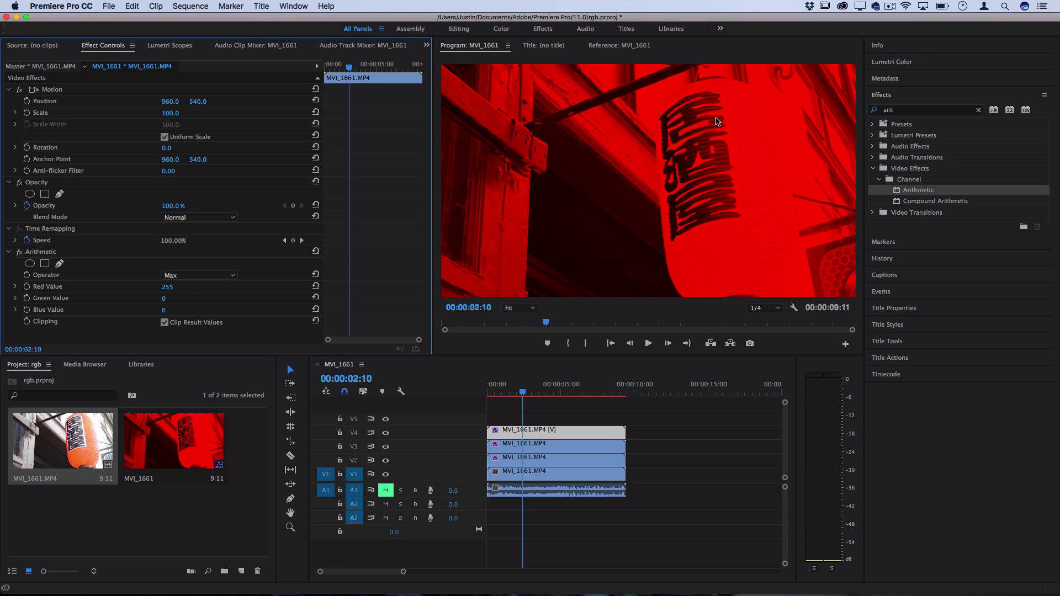
# Give the V3 clip's Arithmetic a Green Value of 255 and Operator Max.
pyautogui.click(536, 445)
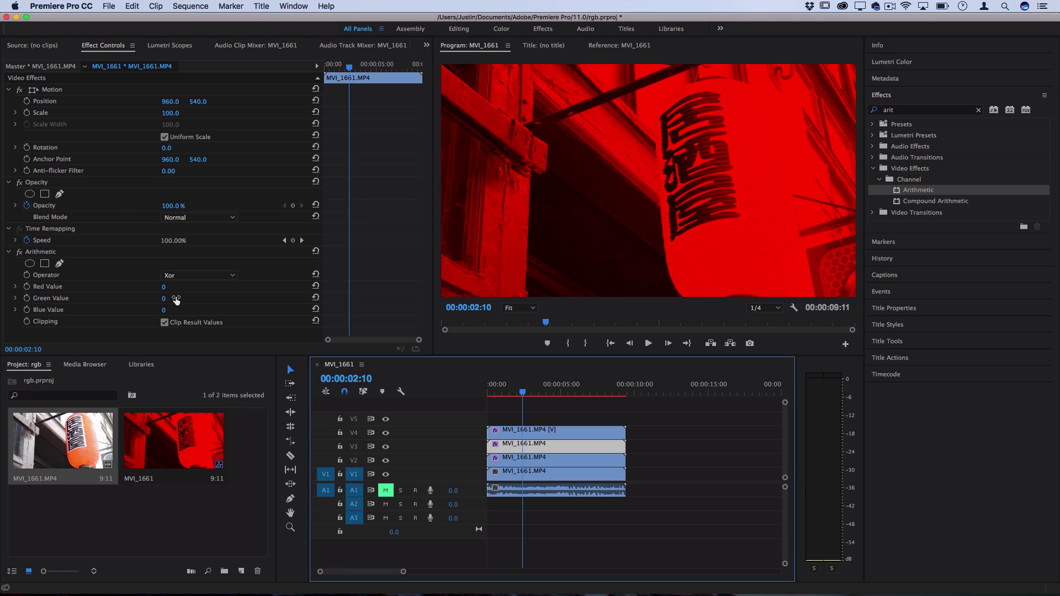
pyautogui.click(164, 298)
pyautogui.write('255')
pyautogui.press('Return')
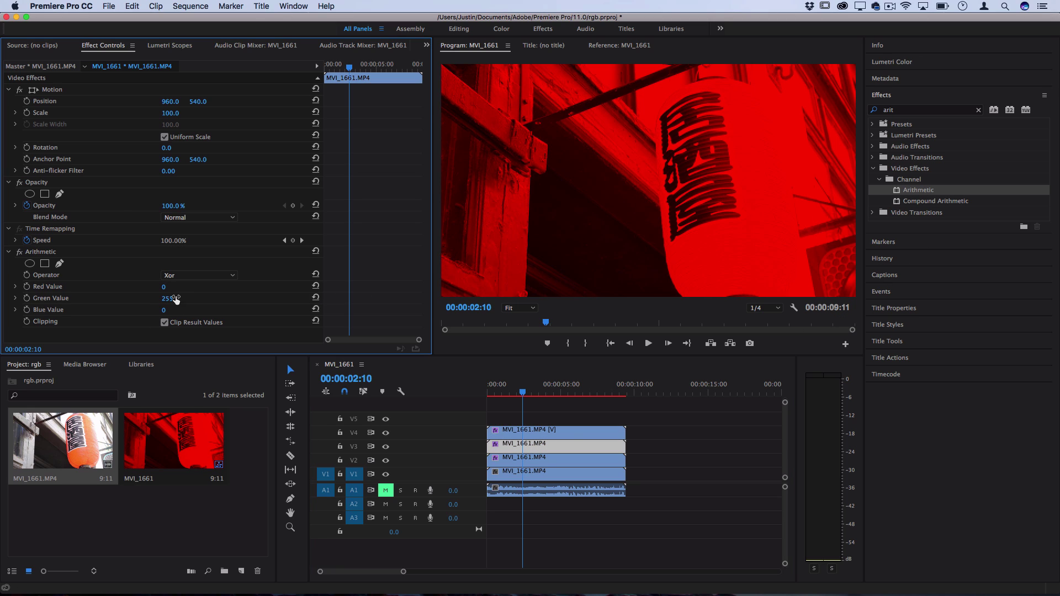
pyautogui.click(191, 280)
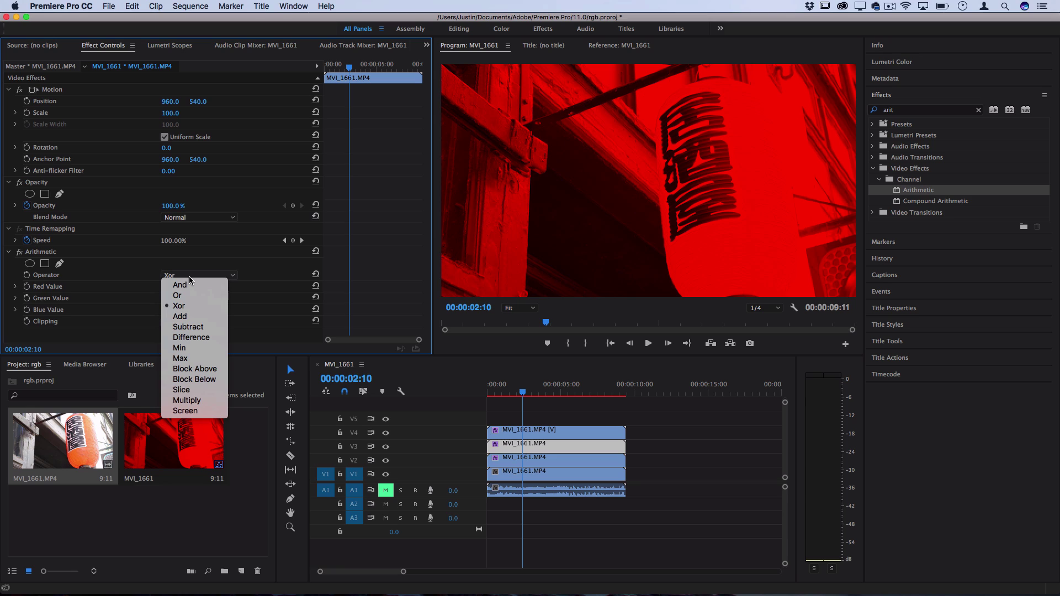
pyautogui.click(209, 364)
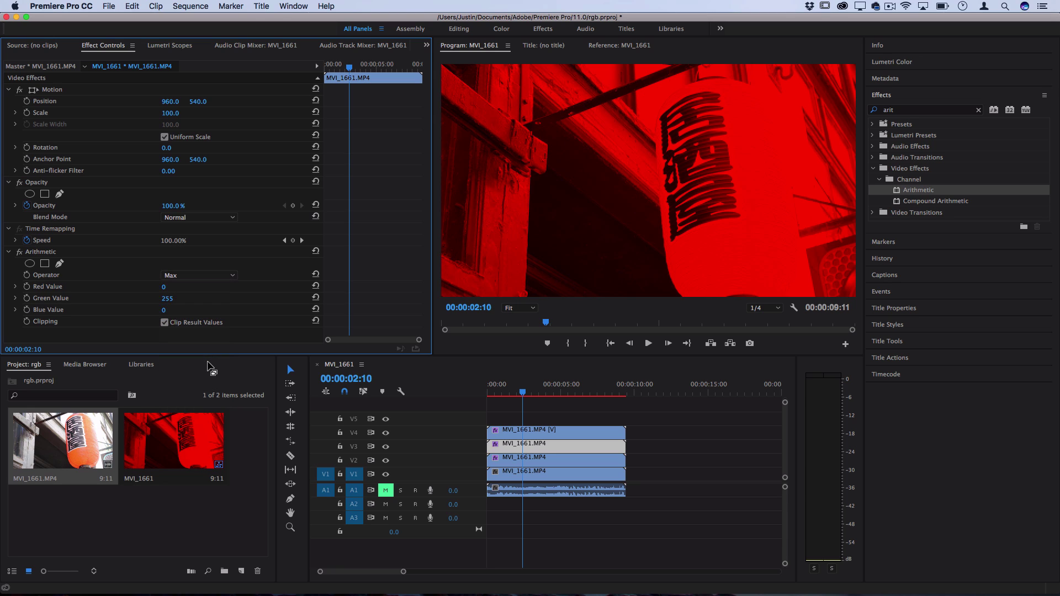
# Hide tracks V4 and V3 to preview the lower layers.
pyautogui.click(508, 435)
pyautogui.click(387, 434)
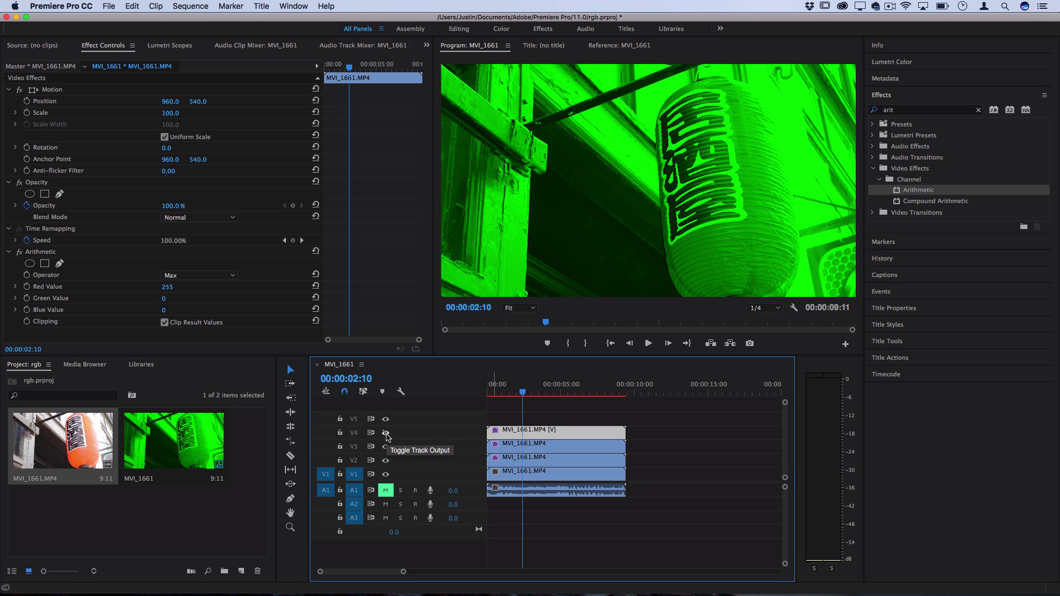
pyautogui.click(386, 447)
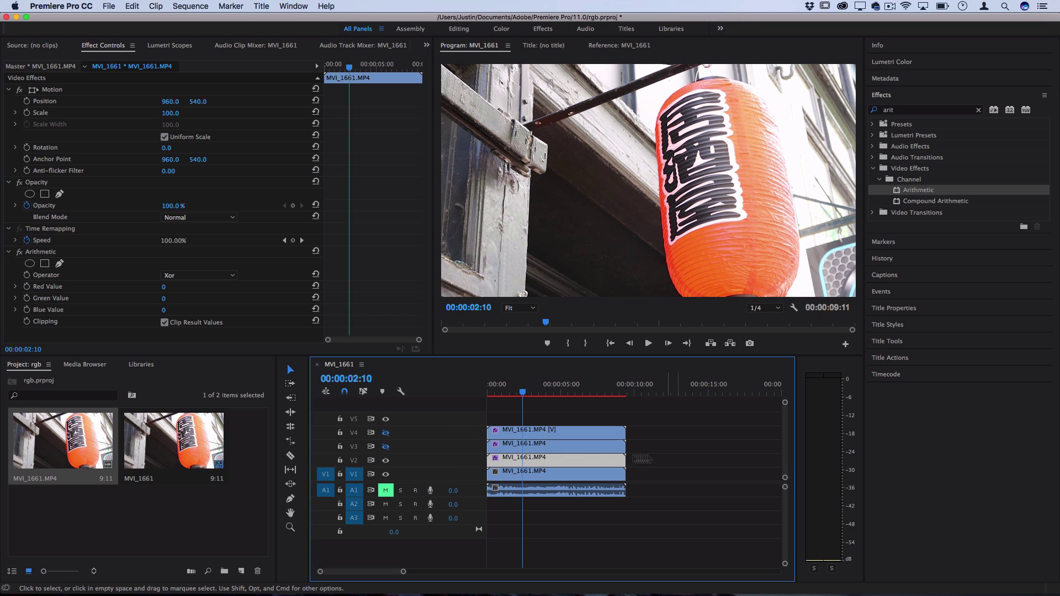
# Set the V2 clip's Arithmetic to Max with Blue Value 255, then show V3 and V4 again.
pyautogui.click(544, 458)
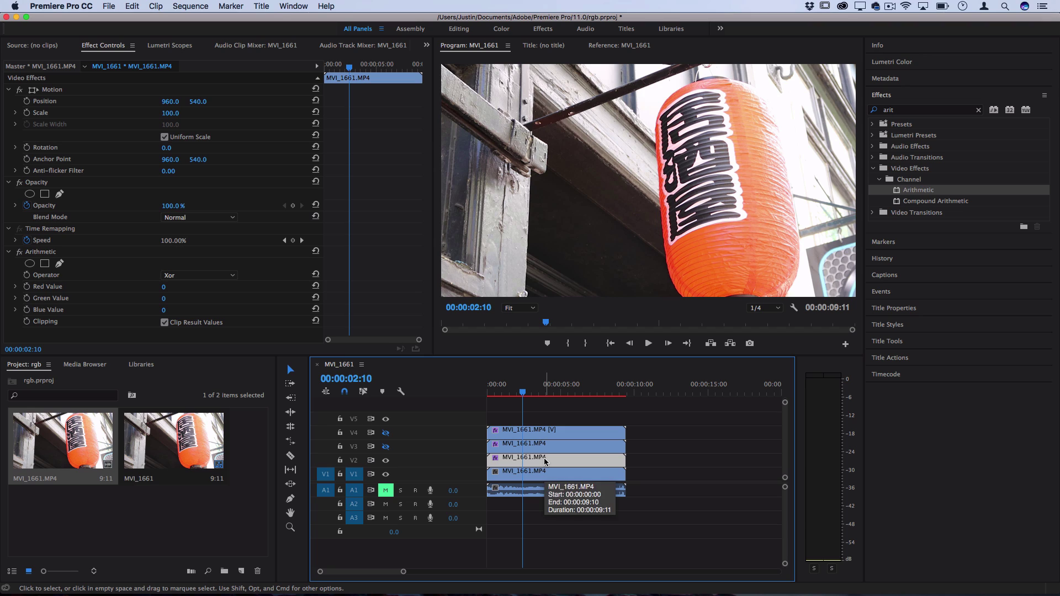
pyautogui.click(188, 279)
pyautogui.click(188, 279)
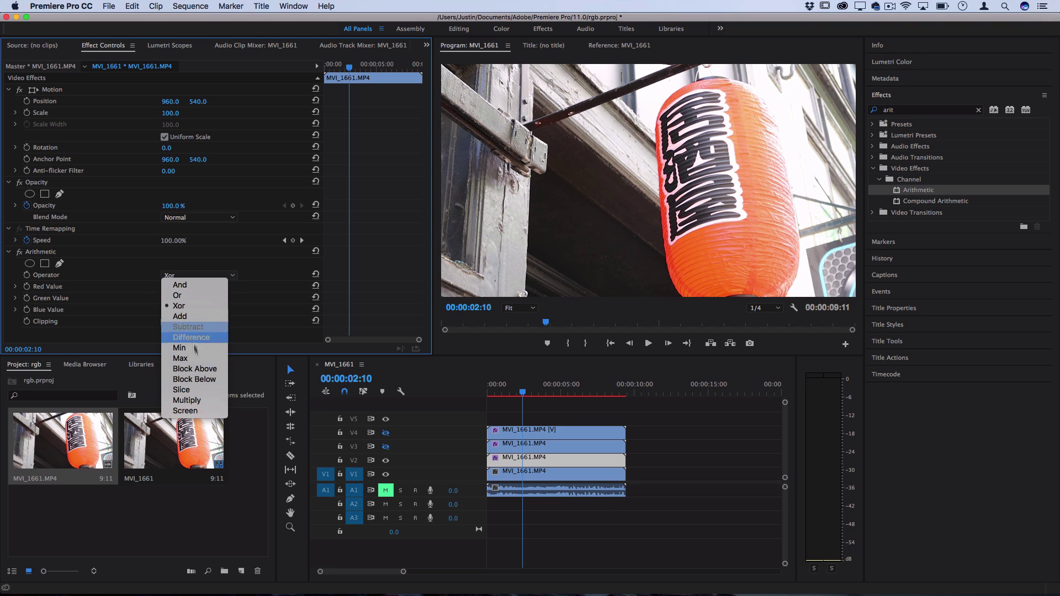
pyautogui.press('Escape')
pyautogui.press('Down')
pyautogui.press('Down')
pyautogui.press('Down')
pyautogui.press('Down')
pyautogui.press('Down')
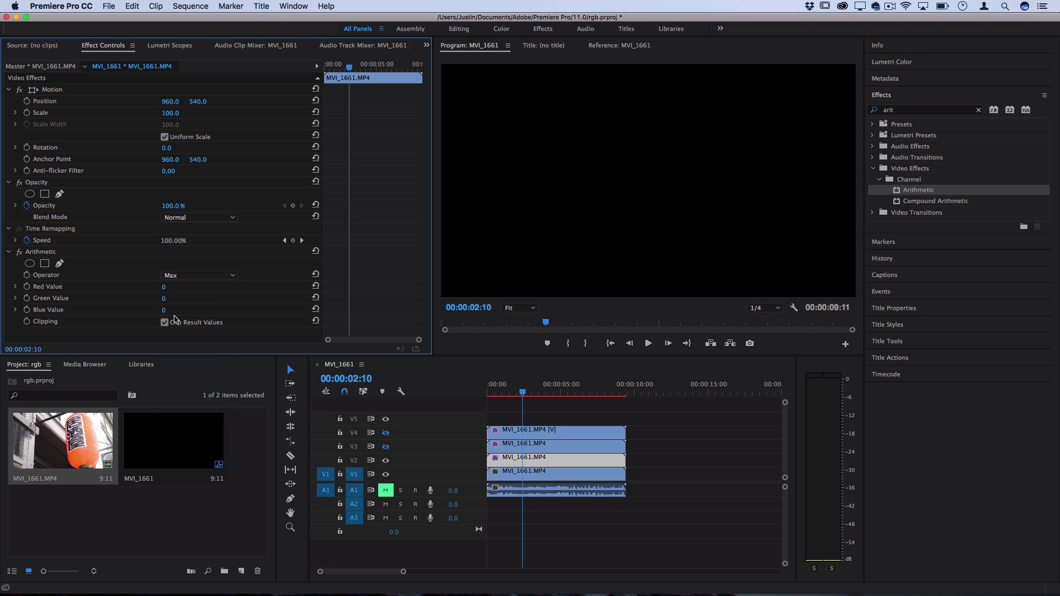
pyautogui.moveTo(164, 309); pyautogui.dragTo(176, 311)
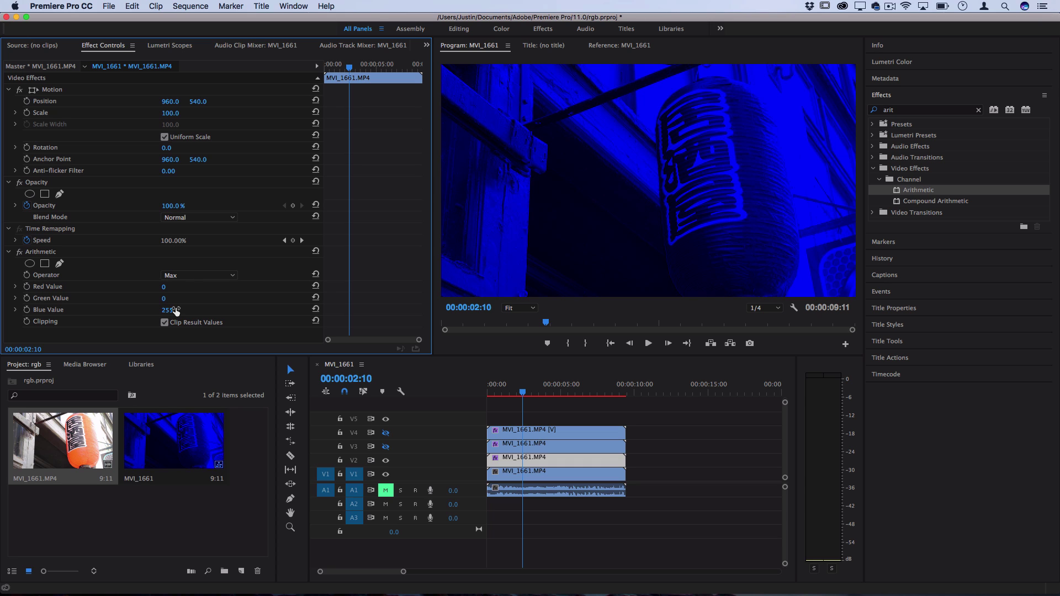
pyautogui.click(386, 447)
pyautogui.click(386, 435)
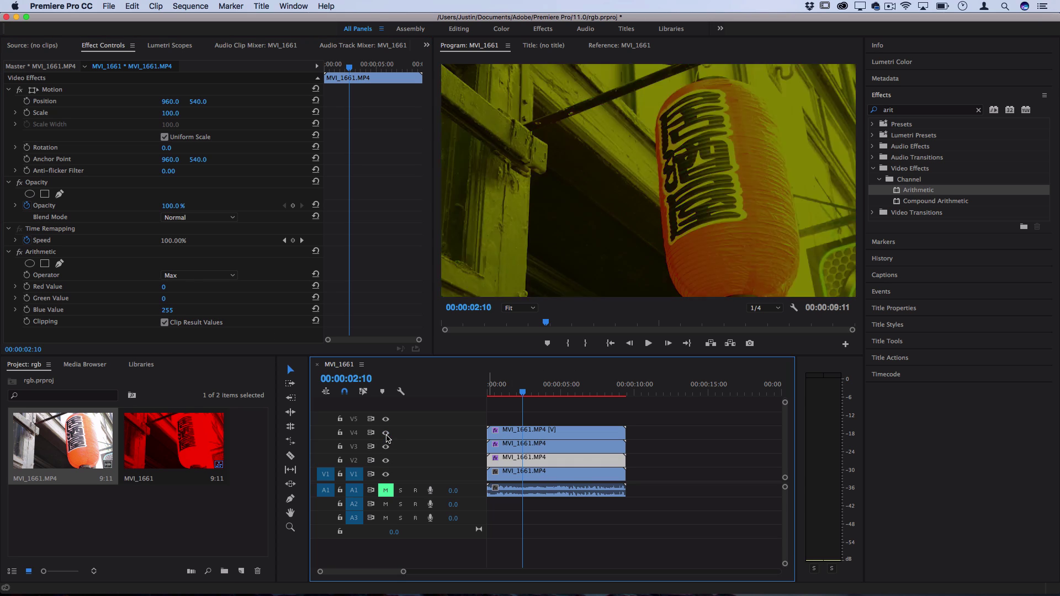
# Set the V4 red layer's Blend Mode to Linear Dodge (Add).
pyautogui.click(563, 431)
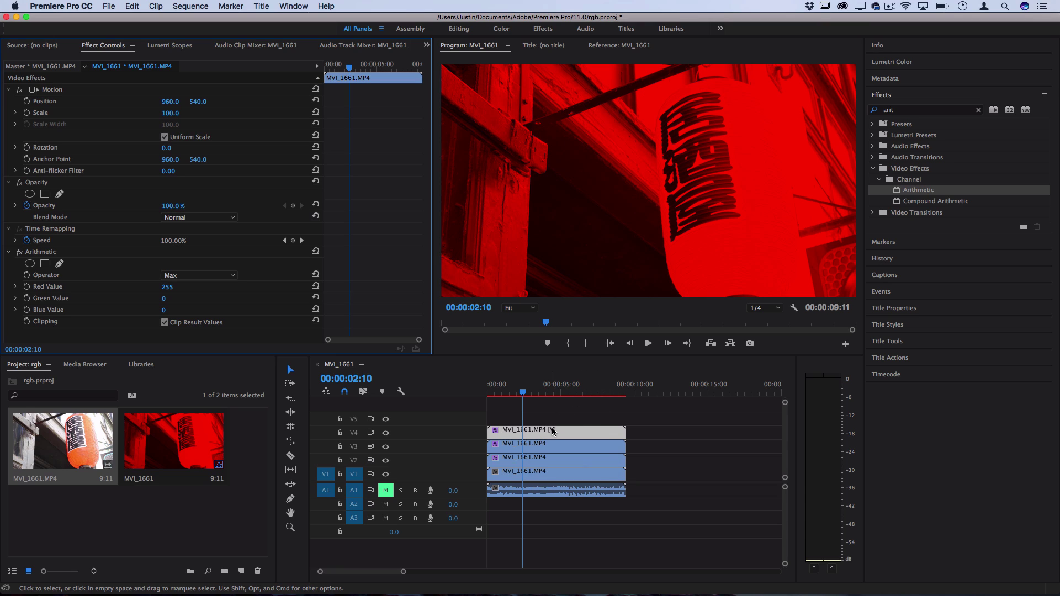
pyautogui.click(544, 431)
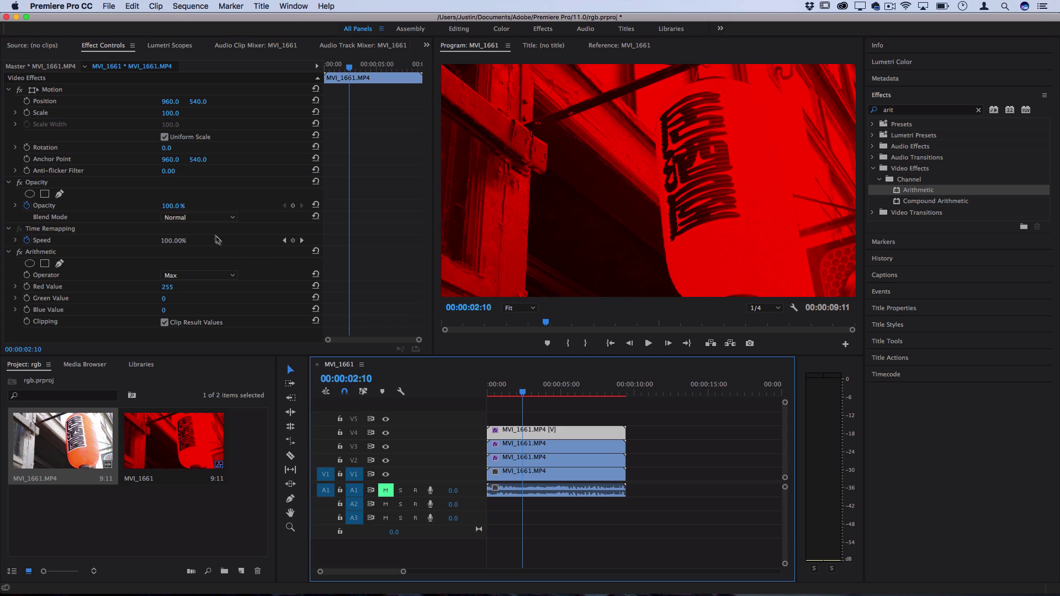
pyautogui.click(204, 217)
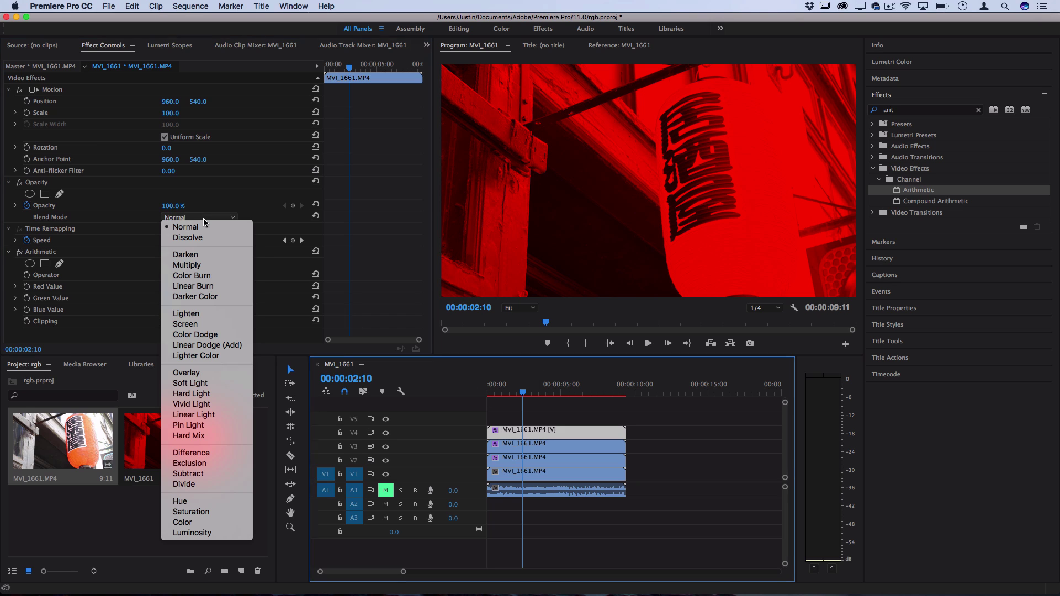
pyautogui.click(220, 346)
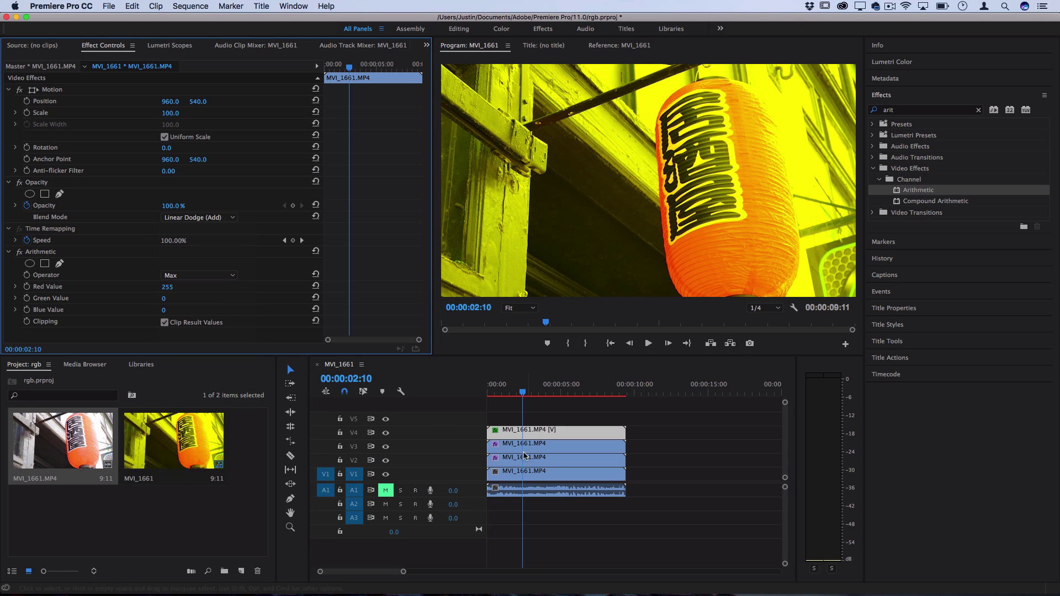
# Set the V3 green layer to Linear Dodge (Add) as well, then review the other clips.
pyautogui.click(527, 448)
pyautogui.click(215, 218)
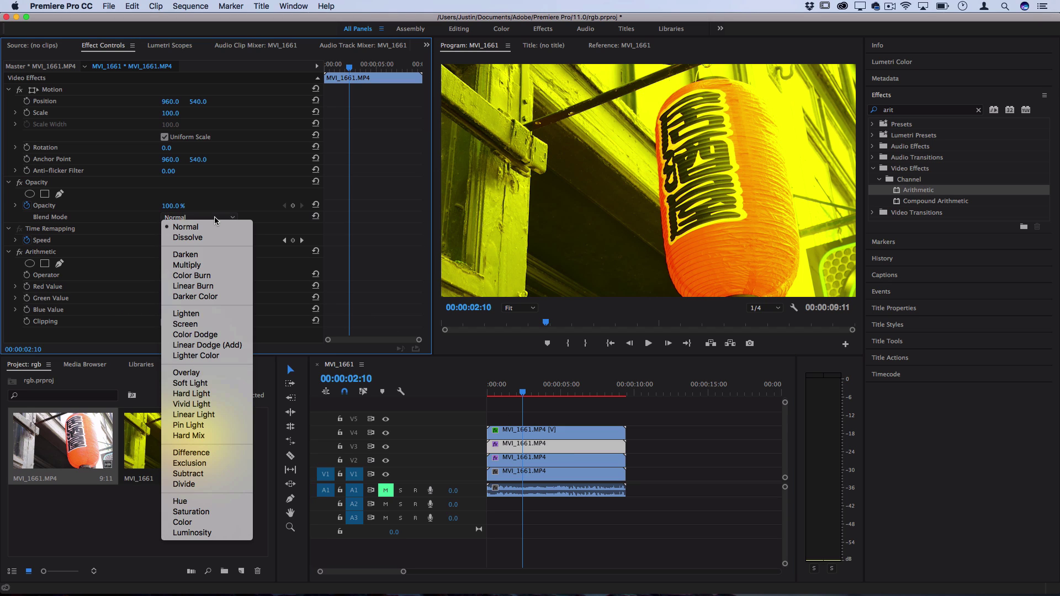
pyautogui.click(231, 346)
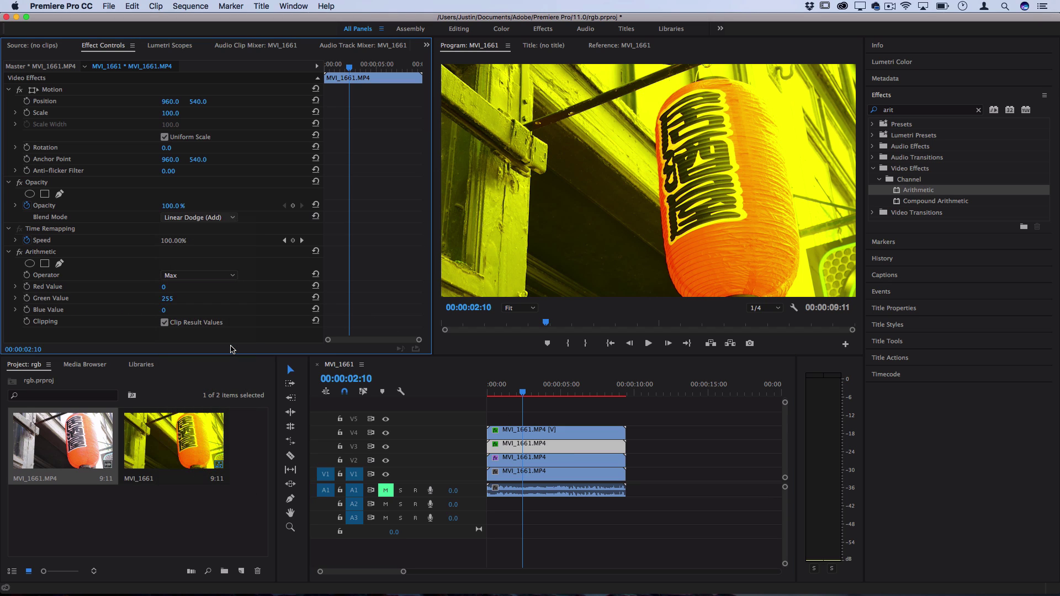
pyautogui.click(540, 462)
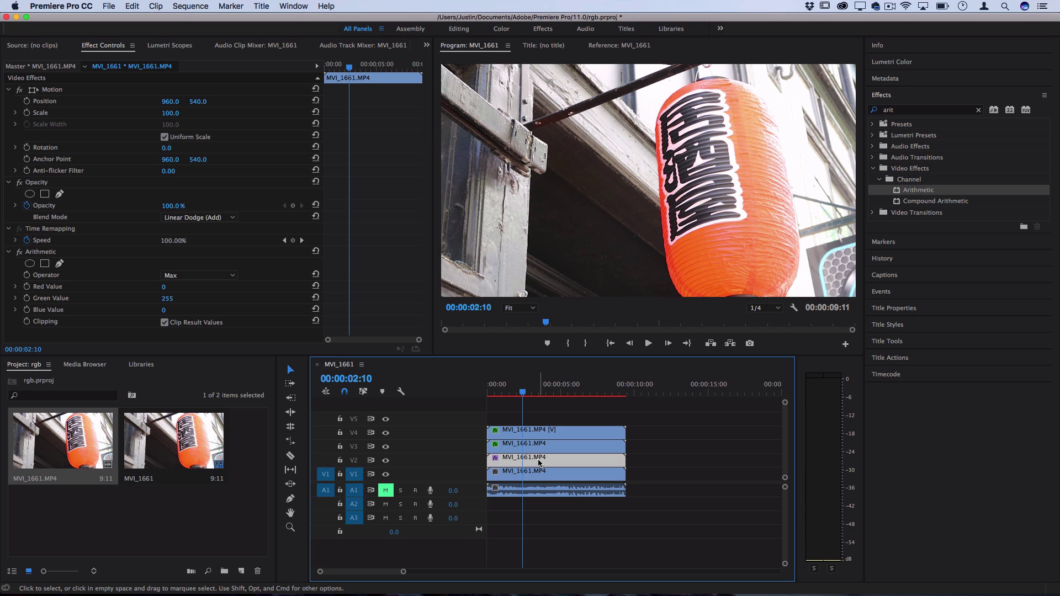
pyautogui.click(544, 434)
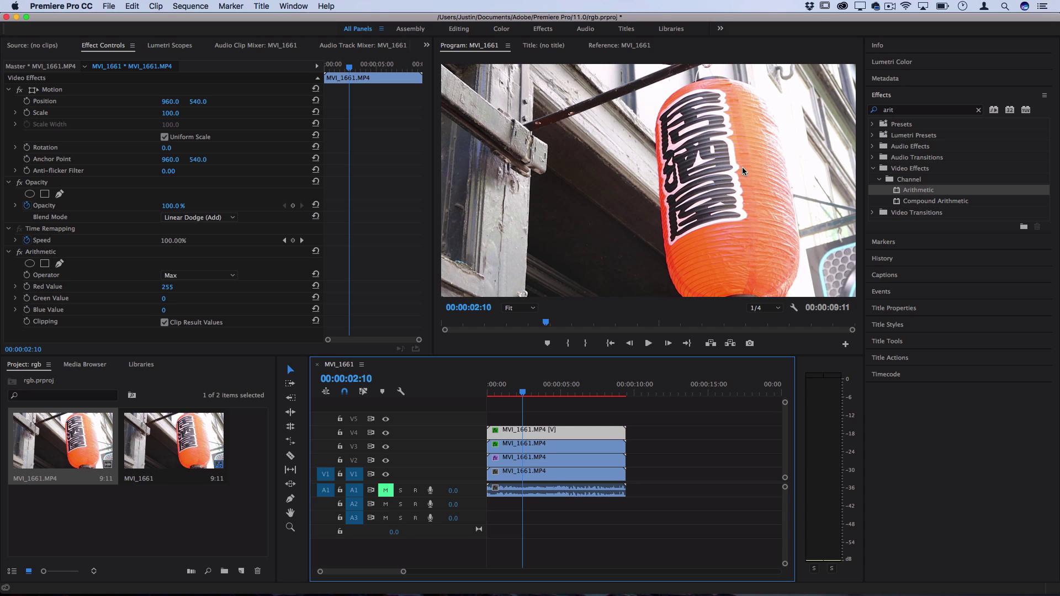
pyautogui.click(548, 473)
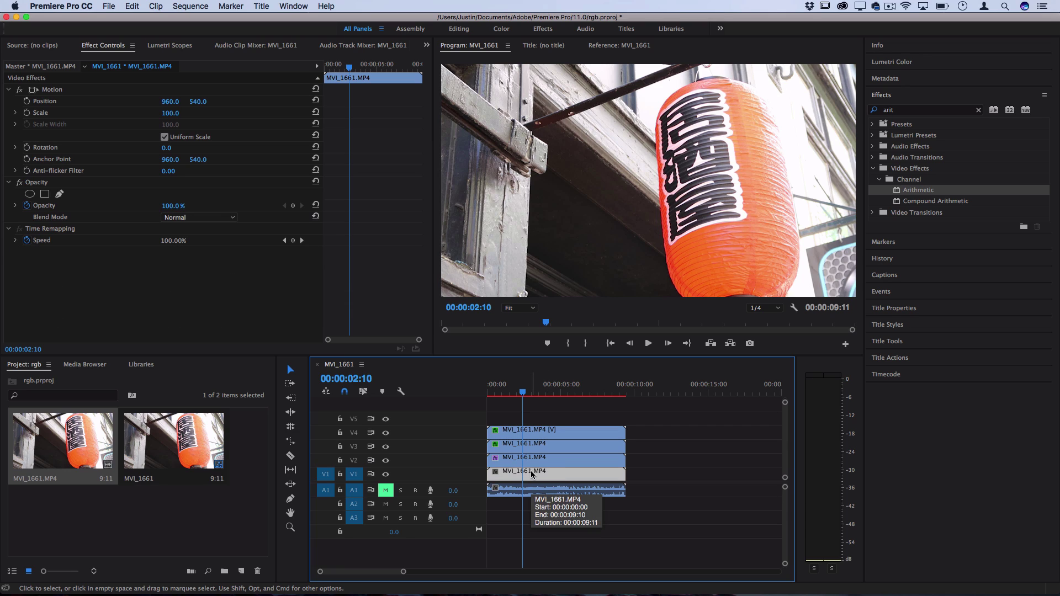
pyautogui.click(549, 434)
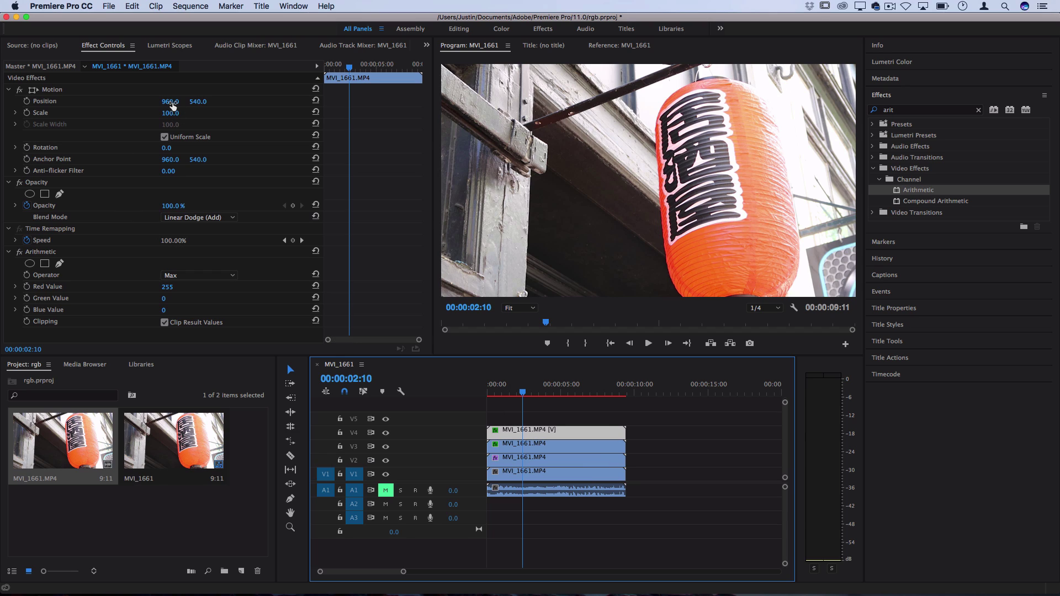
# Shift the red layer right and the green layer left to X 947 for a colour split.
pyautogui.click(232, 243)
pyautogui.moveTo(170, 102); pyautogui.dragTo(183, 101)
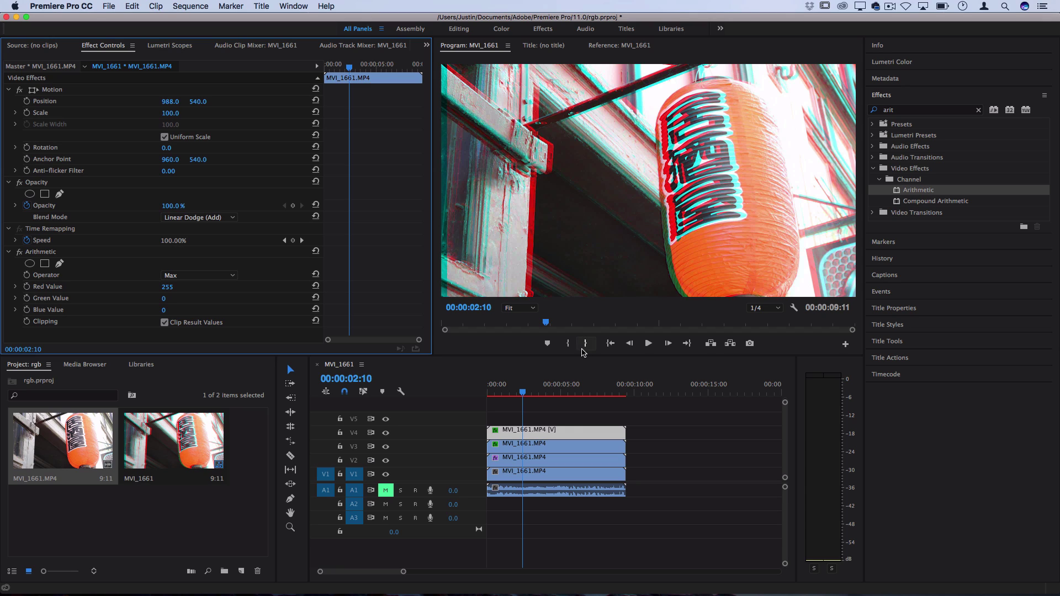
pyautogui.click(547, 448)
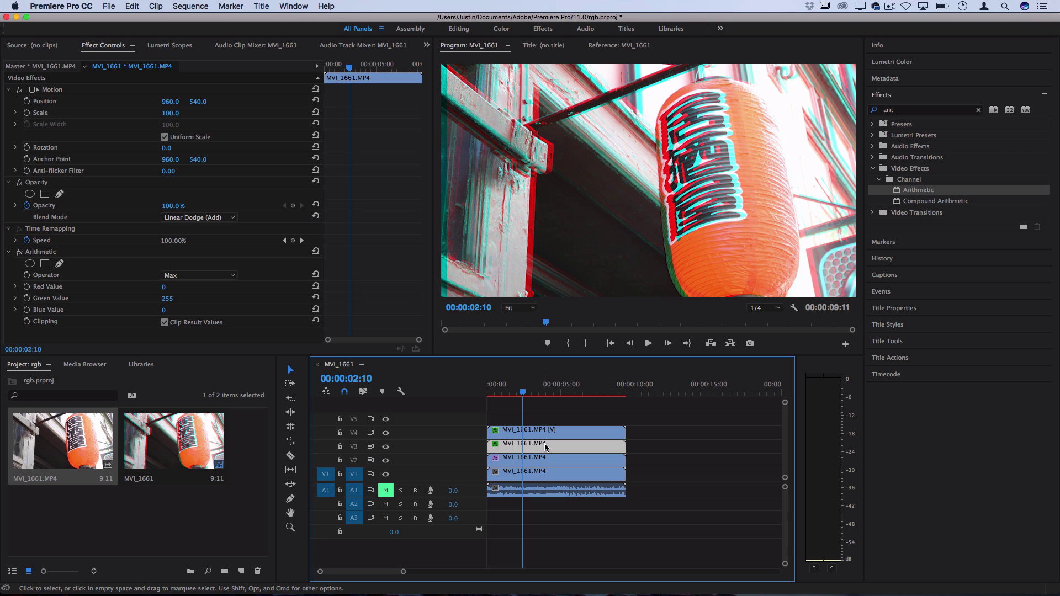
pyautogui.moveTo(168, 106)
pyautogui.mouseDown()
pyautogui.moveTo(152, 106)
pyautogui.moveTo(161, 106)
pyautogui.mouseUp()
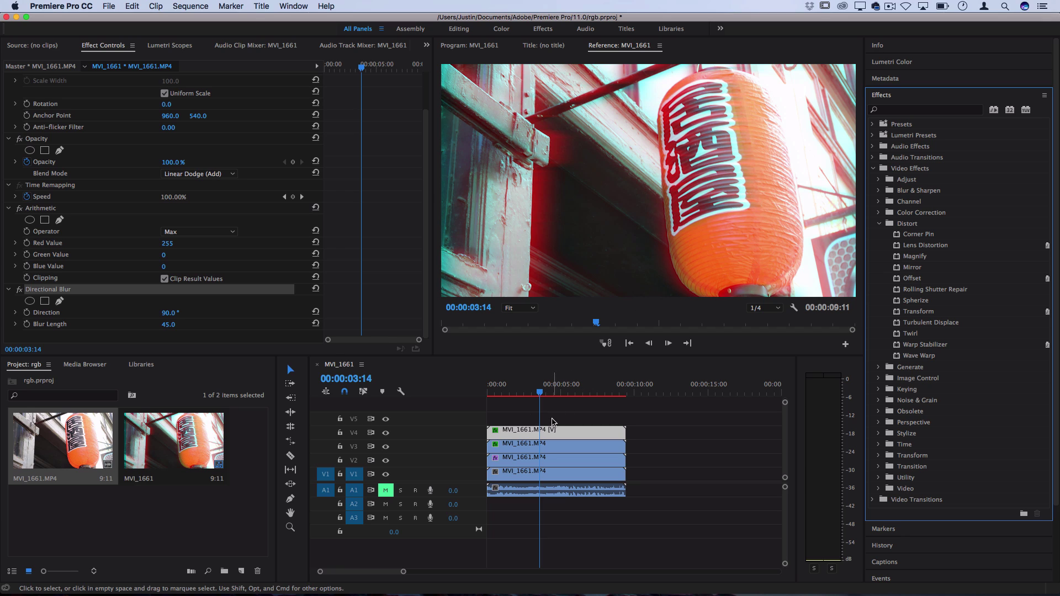
# Remove the red layer's Directional Blur, reset its Position, and stretch Scale Width to 104 with Uniform Scale off.
pyautogui.press('Delete')
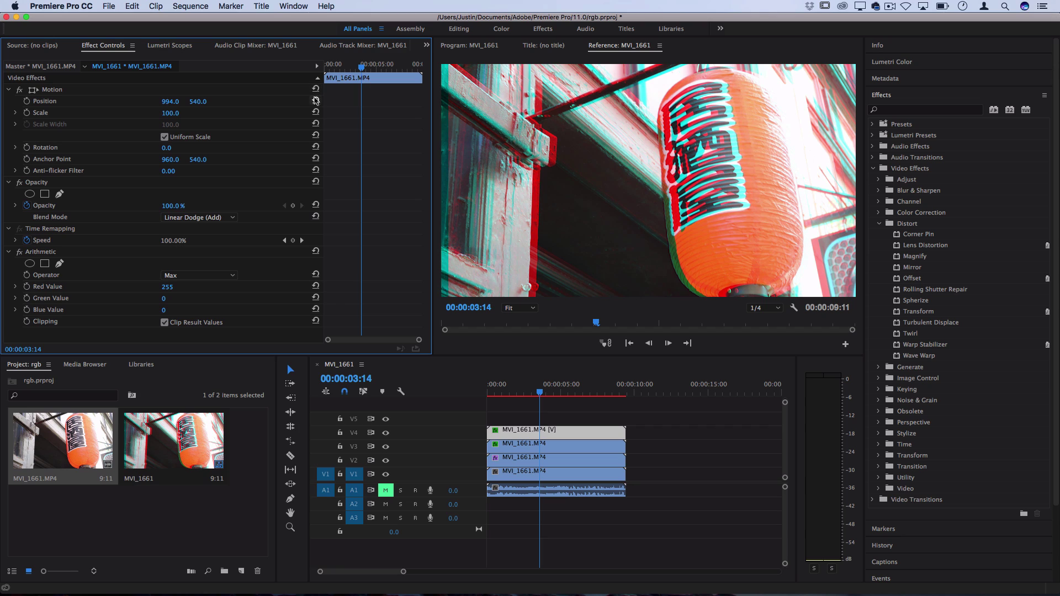
pyautogui.click(316, 101)
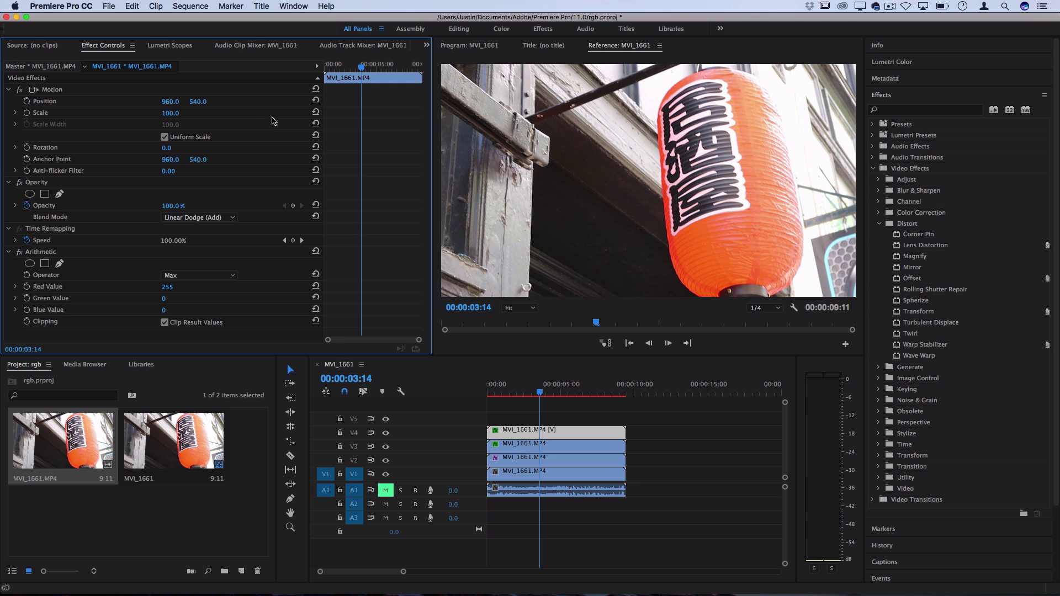
pyautogui.click(164, 139)
pyautogui.moveTo(177, 127)
pyautogui.mouseDown()
pyautogui.moveTo(153, 127)
pyautogui.moveTo(179, 127)
pyautogui.mouseUp()
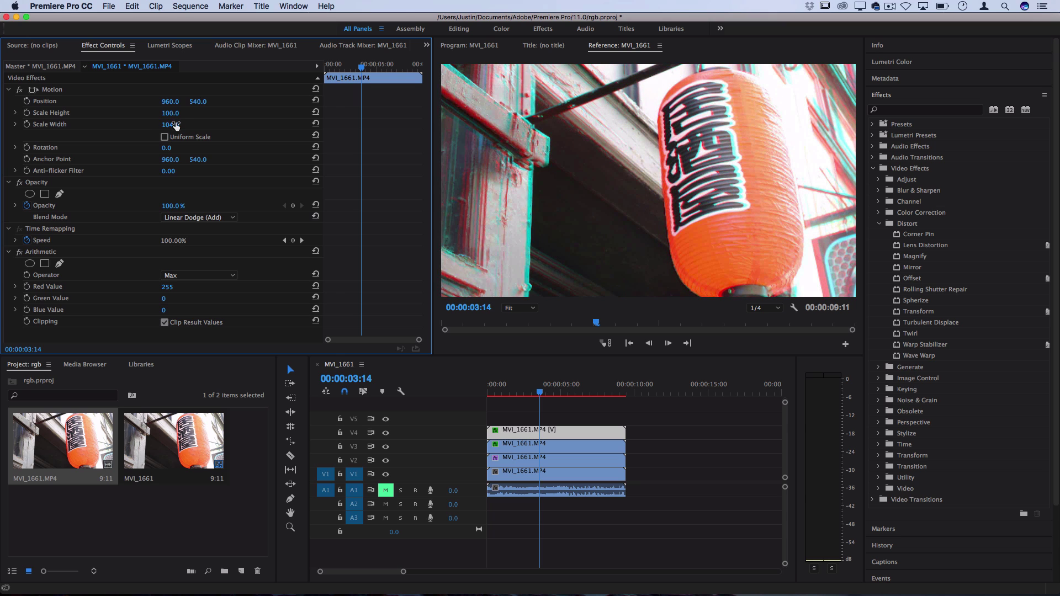
# Scale the V3 green layer to 105.
pyautogui.click(537, 447)
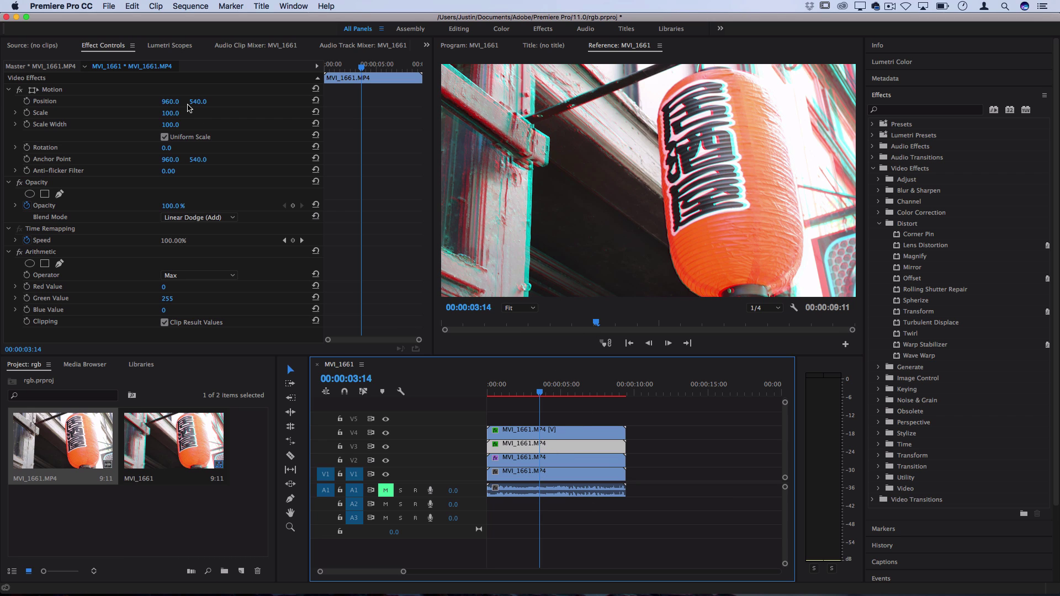
pyautogui.click(171, 114)
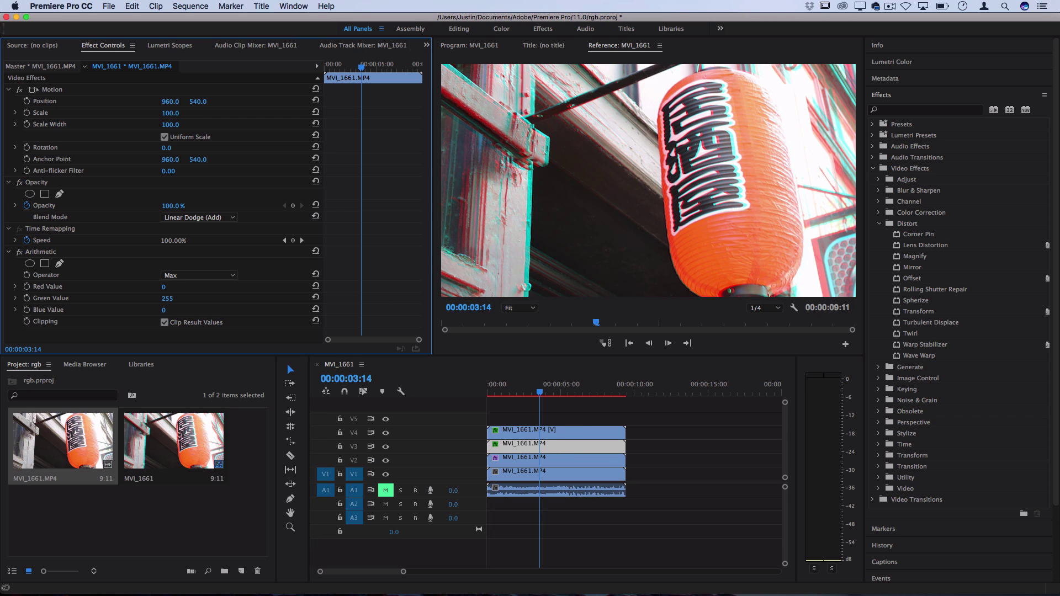
pyautogui.moveTo(170, 114); pyautogui.dragTo(177, 113)
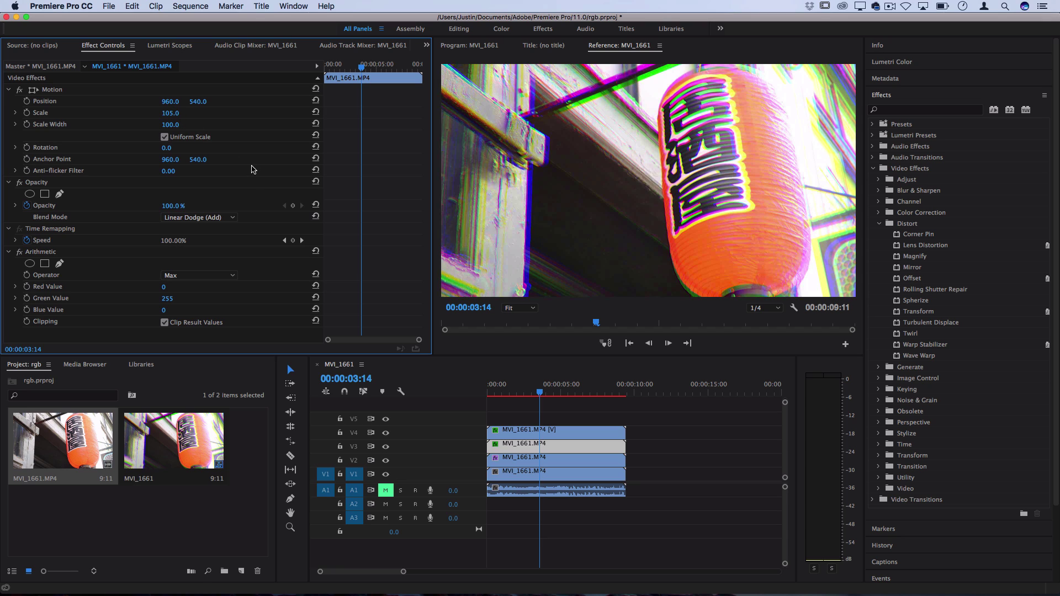
# Keyframe the red layer's Scale Width at 100 at 03:14, 116 a few frames later, then back to 100.
pyautogui.press('super+Up')
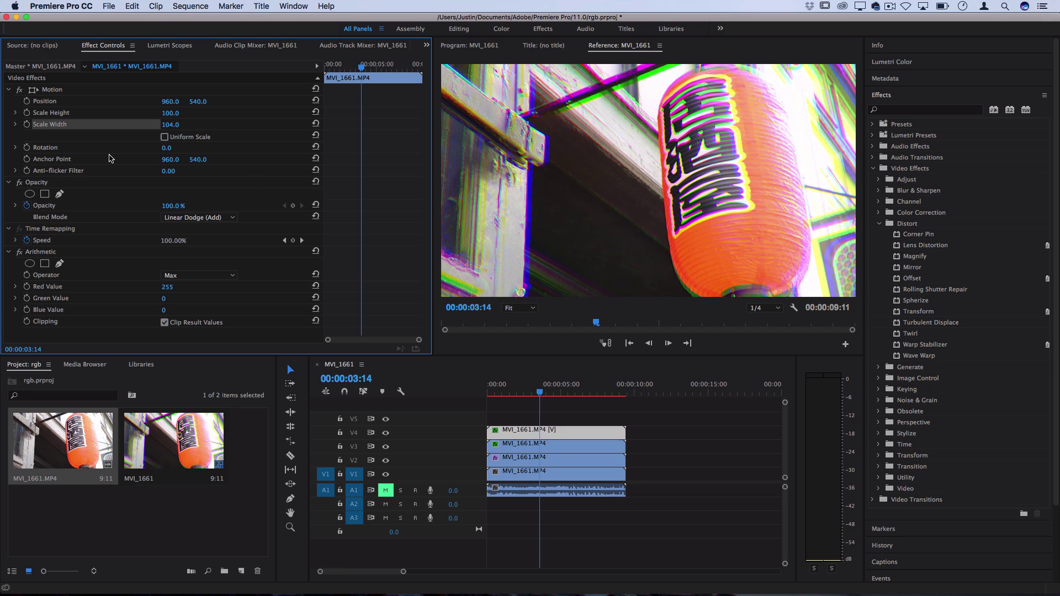
pyautogui.click(28, 127)
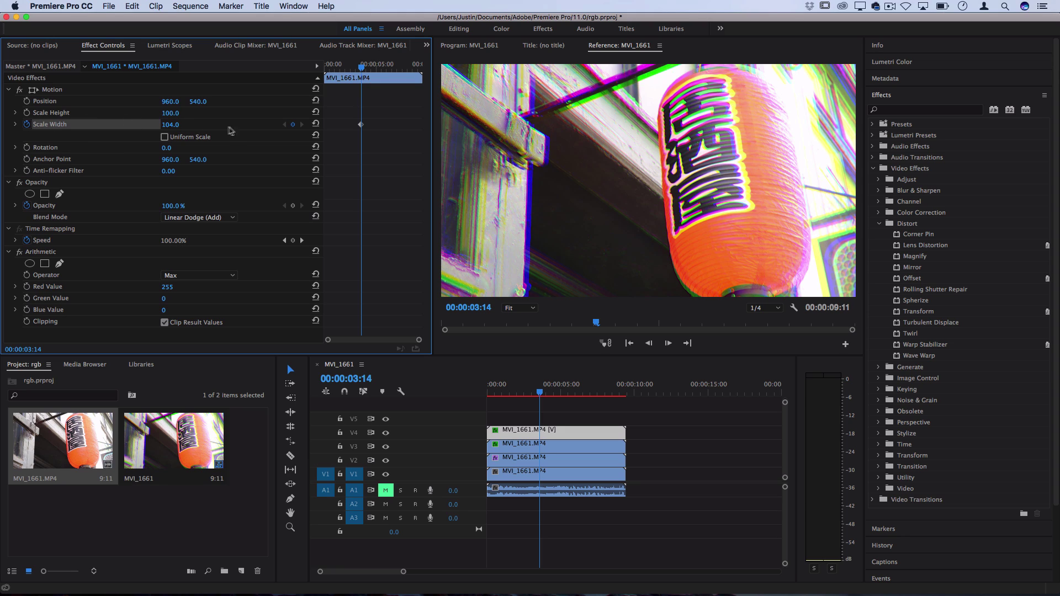
pyautogui.click(315, 124)
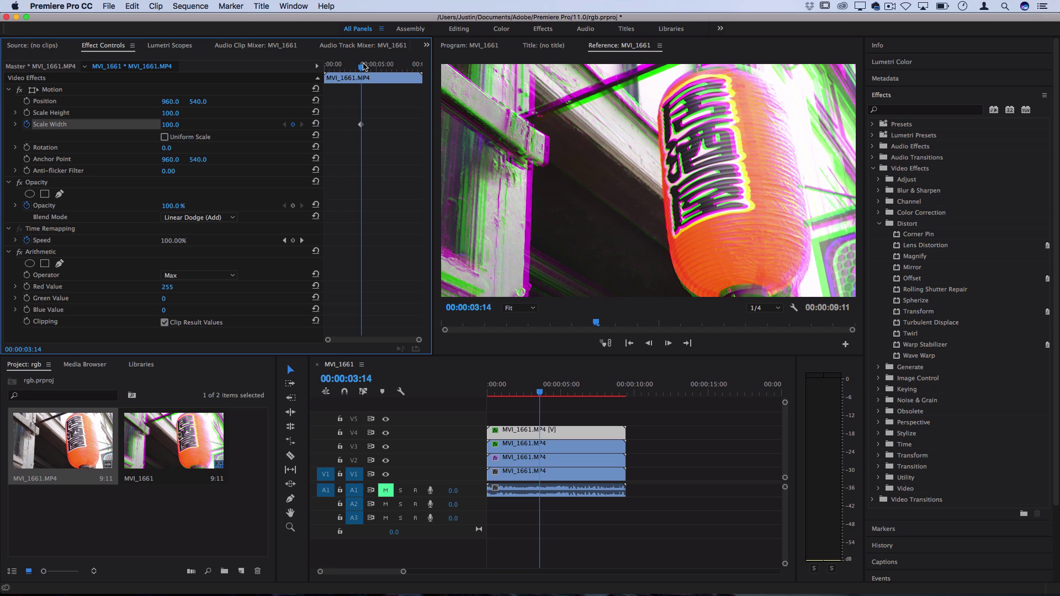
pyautogui.press('Right')
pyautogui.press('Right')
pyautogui.press('Right')
pyautogui.press('Right')
pyautogui.press('Right')
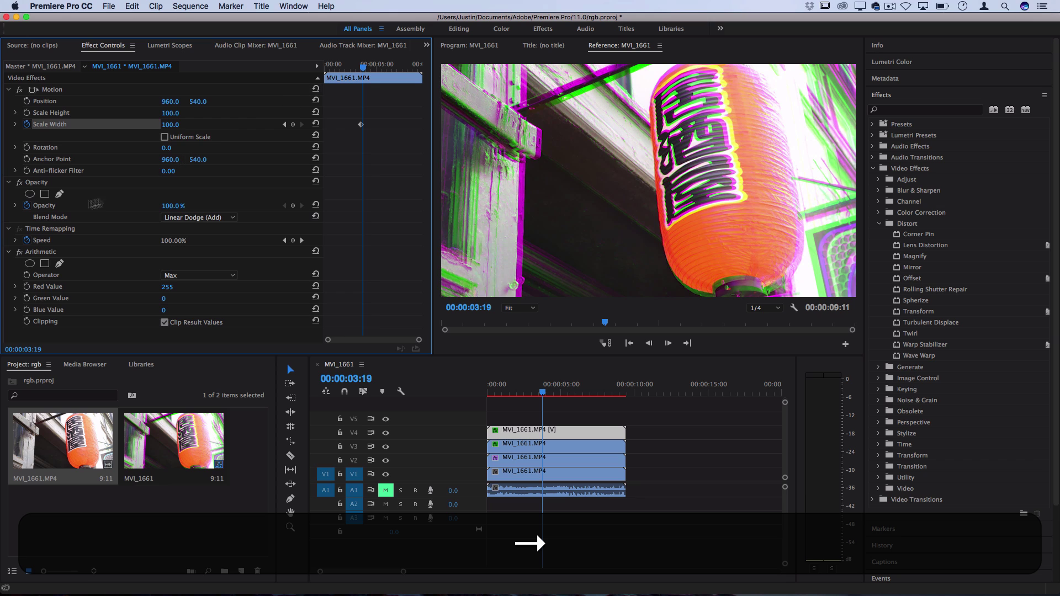
pyautogui.moveTo(164, 128); pyautogui.dragTo(197, 125)
pyautogui.press('Right')
pyautogui.press('Right')
pyautogui.press('Right')
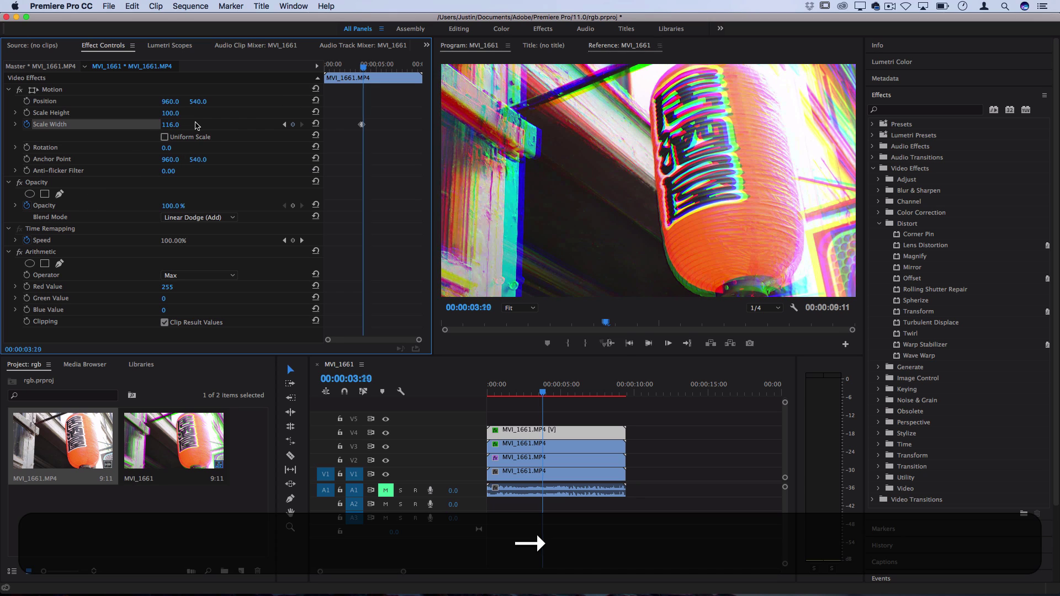
pyautogui.click(316, 124)
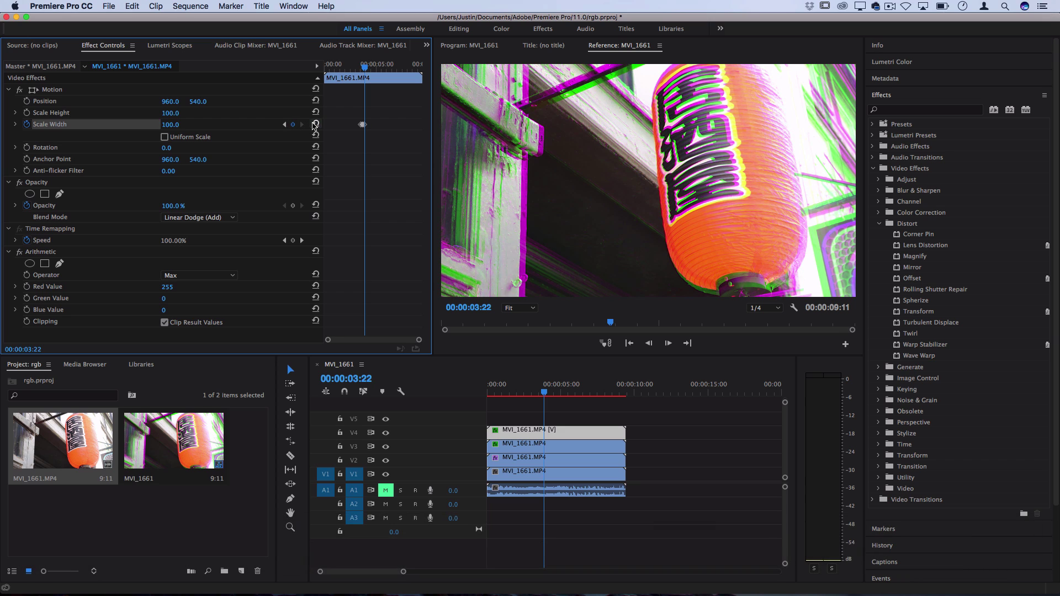
# Play back the glitch pulse from just before it starts.
pyautogui.click(359, 62)
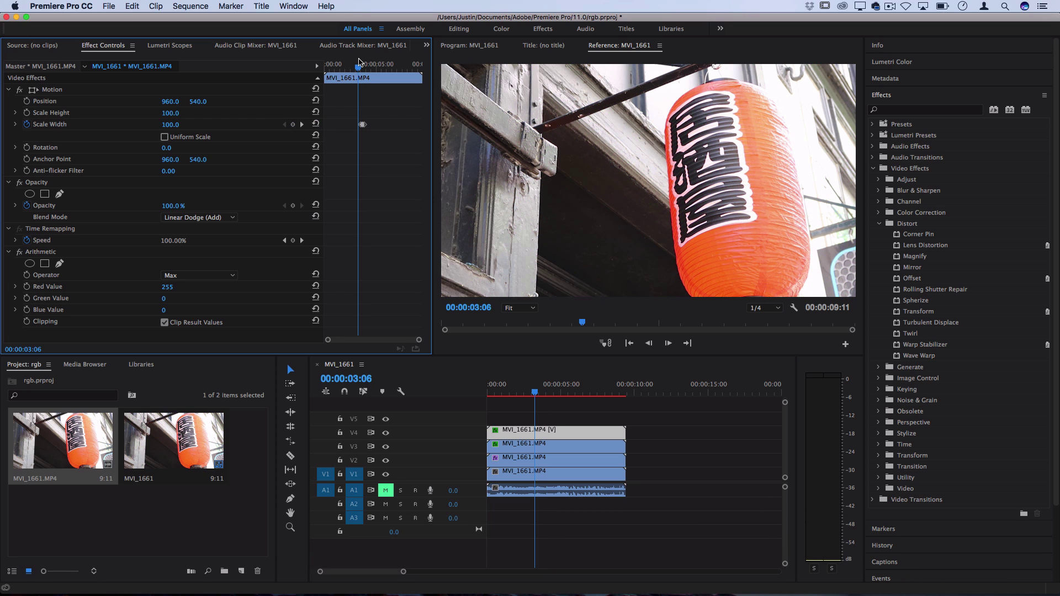
pyautogui.press('space')
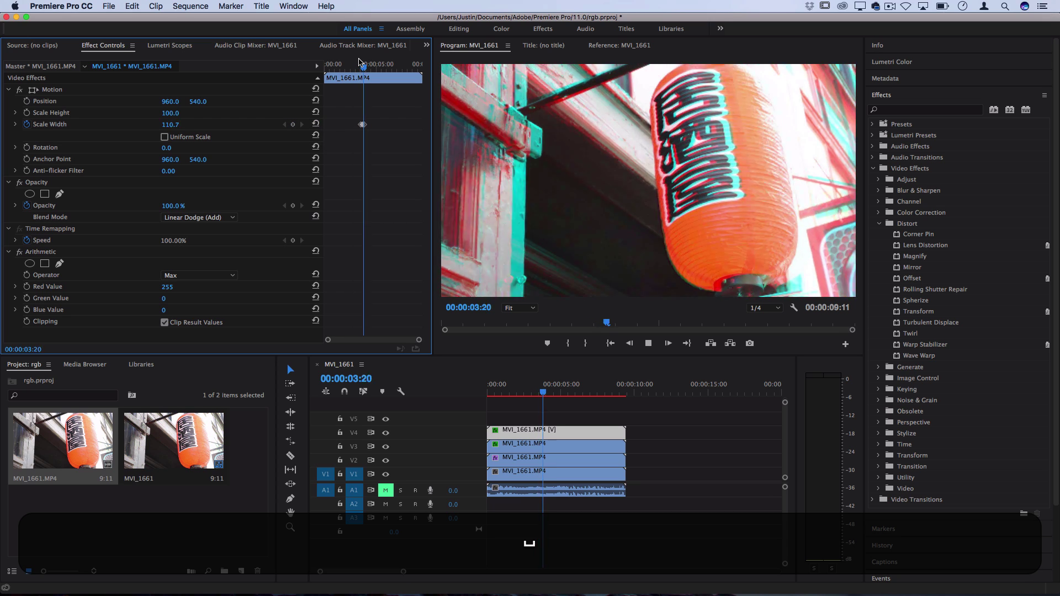
pyautogui.press('space')
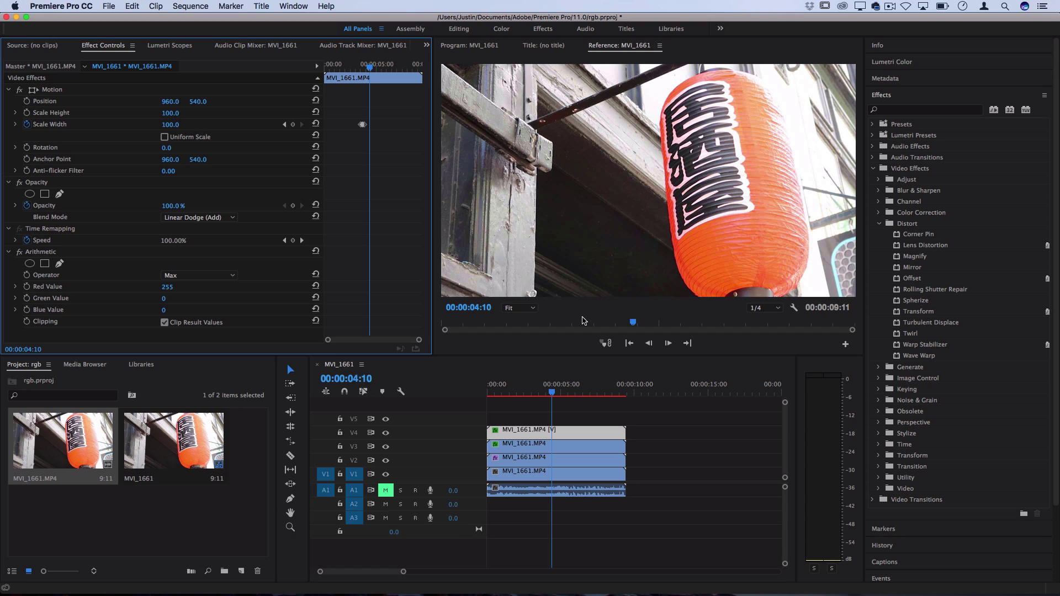